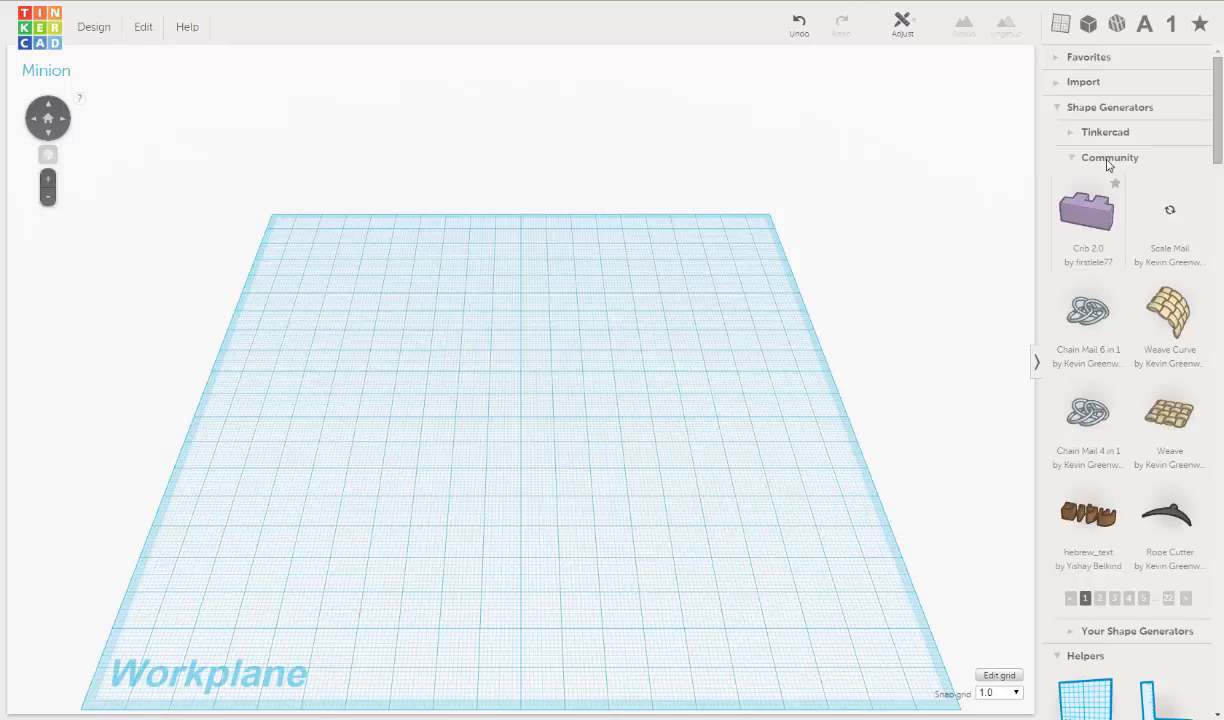
- Browse the community shape generators to page 18 and place a Cylinder Quarter near the middle of the workplane
click(1072, 157)
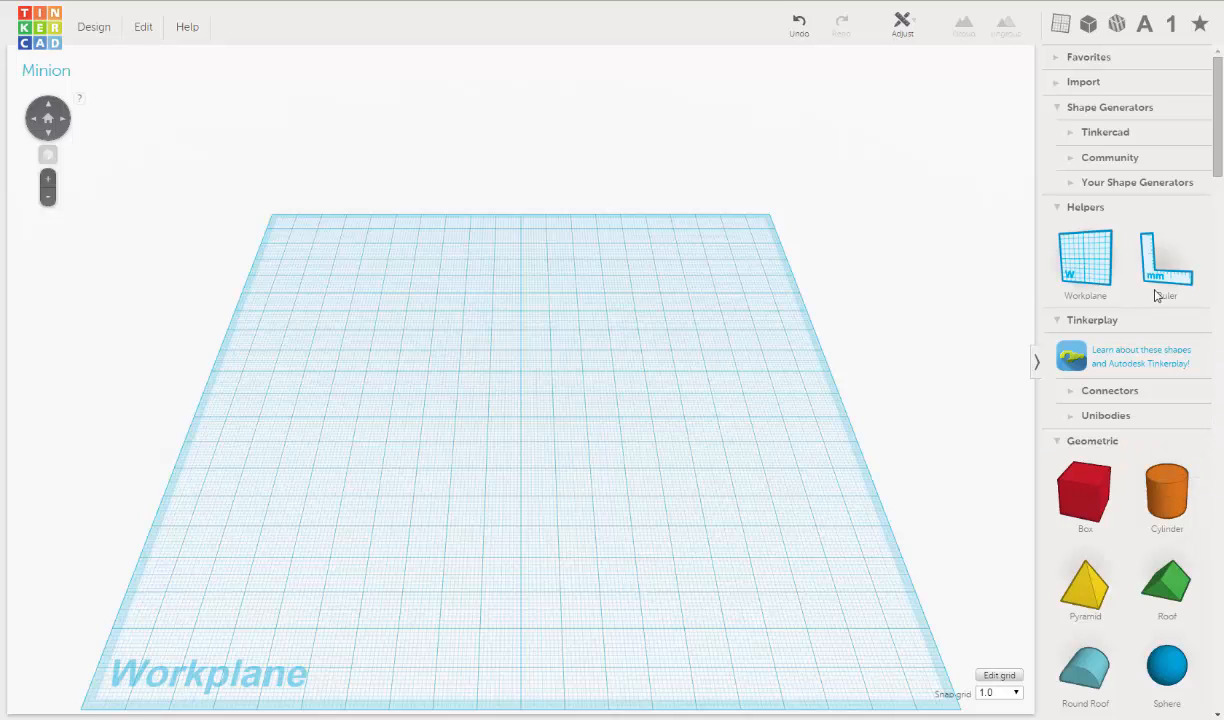
click(1076, 160)
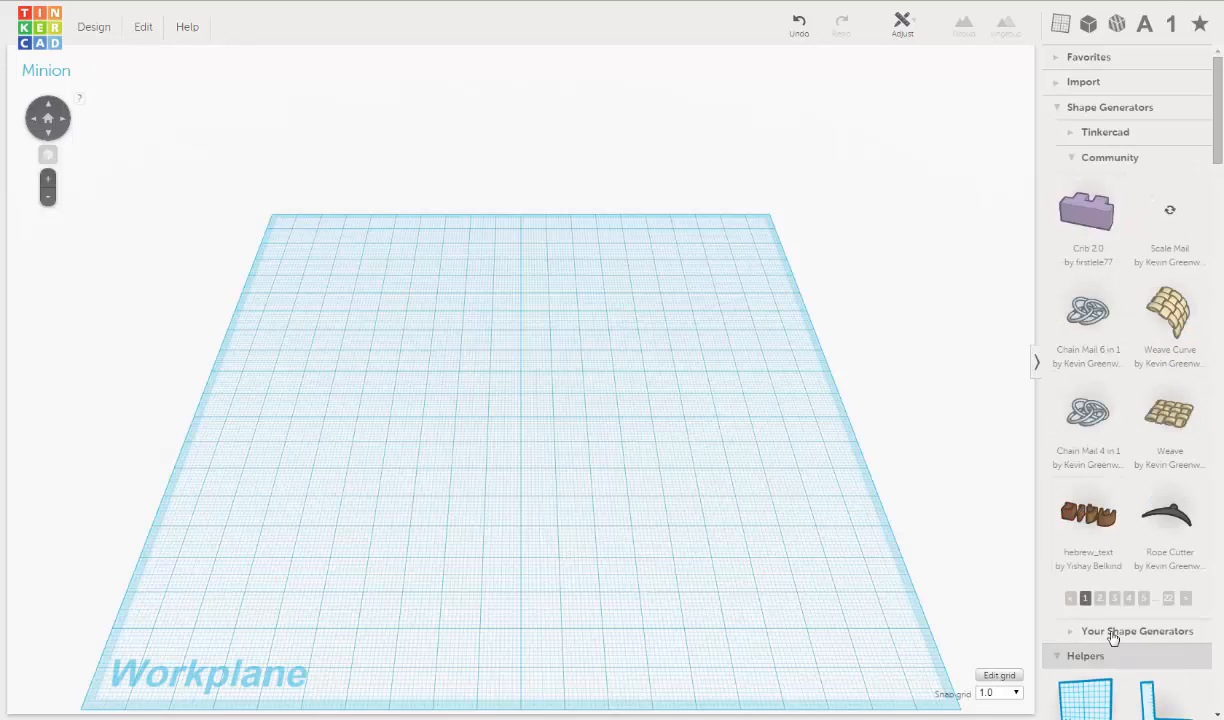
click(1186, 599)
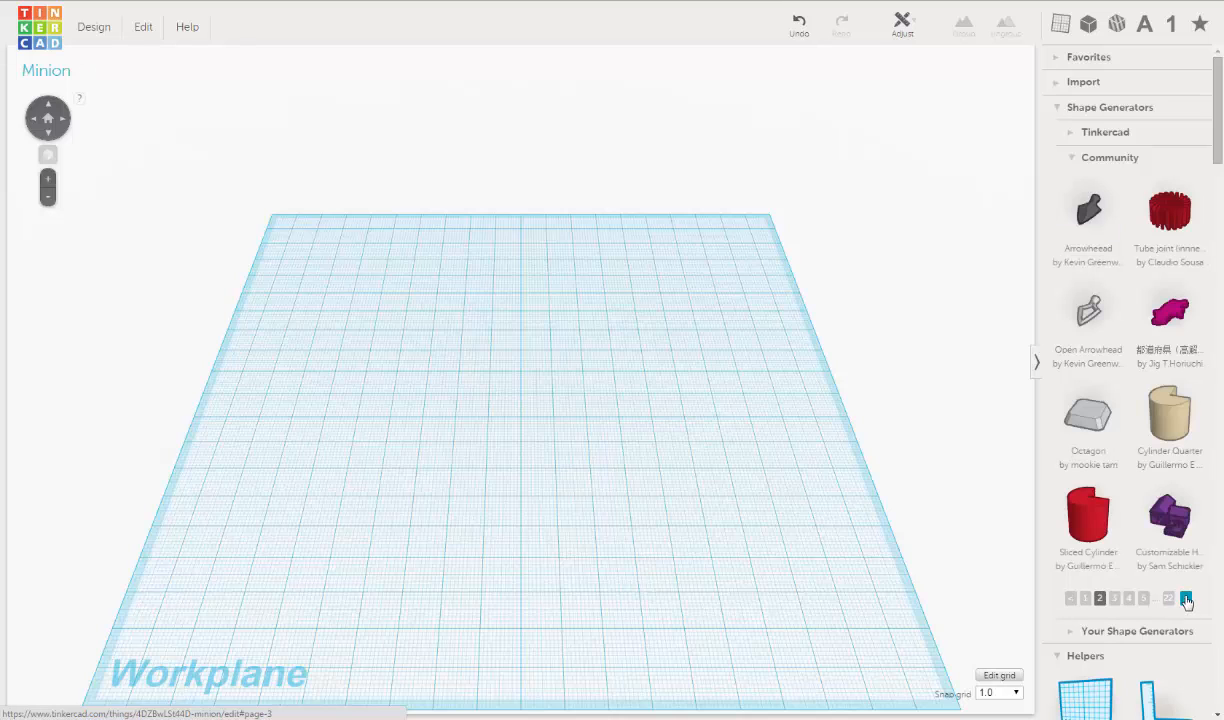
click(1186, 599)
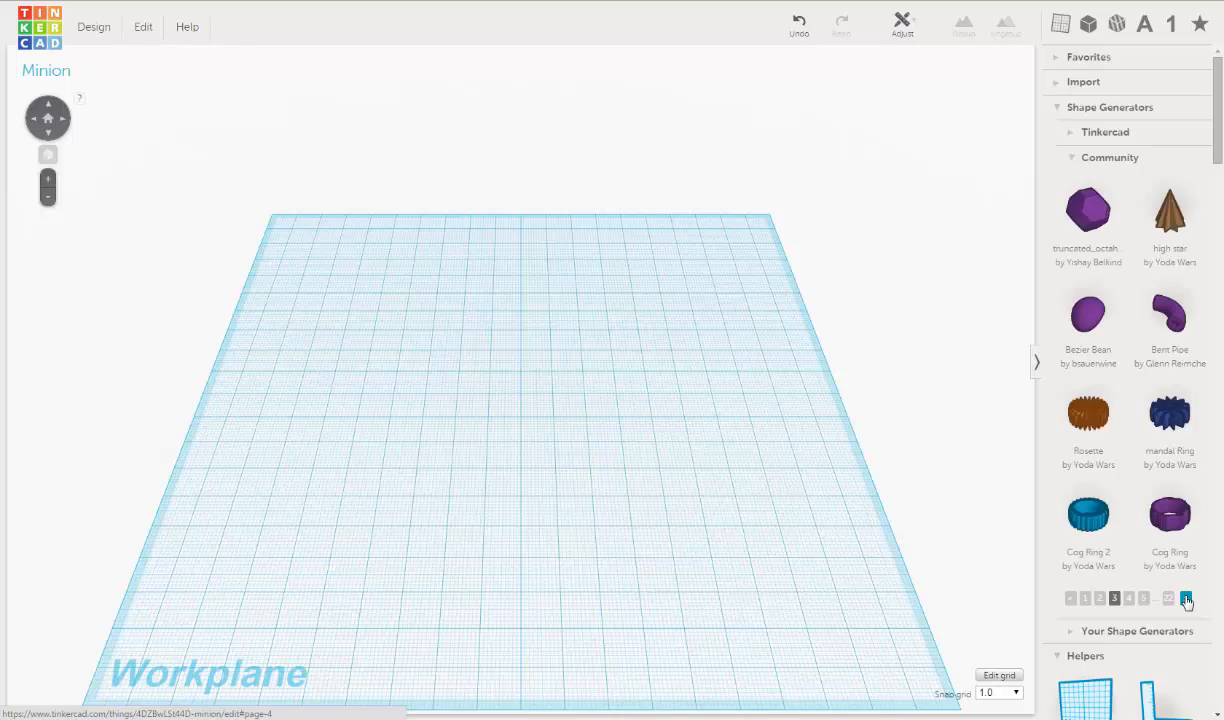
click(1186, 599)
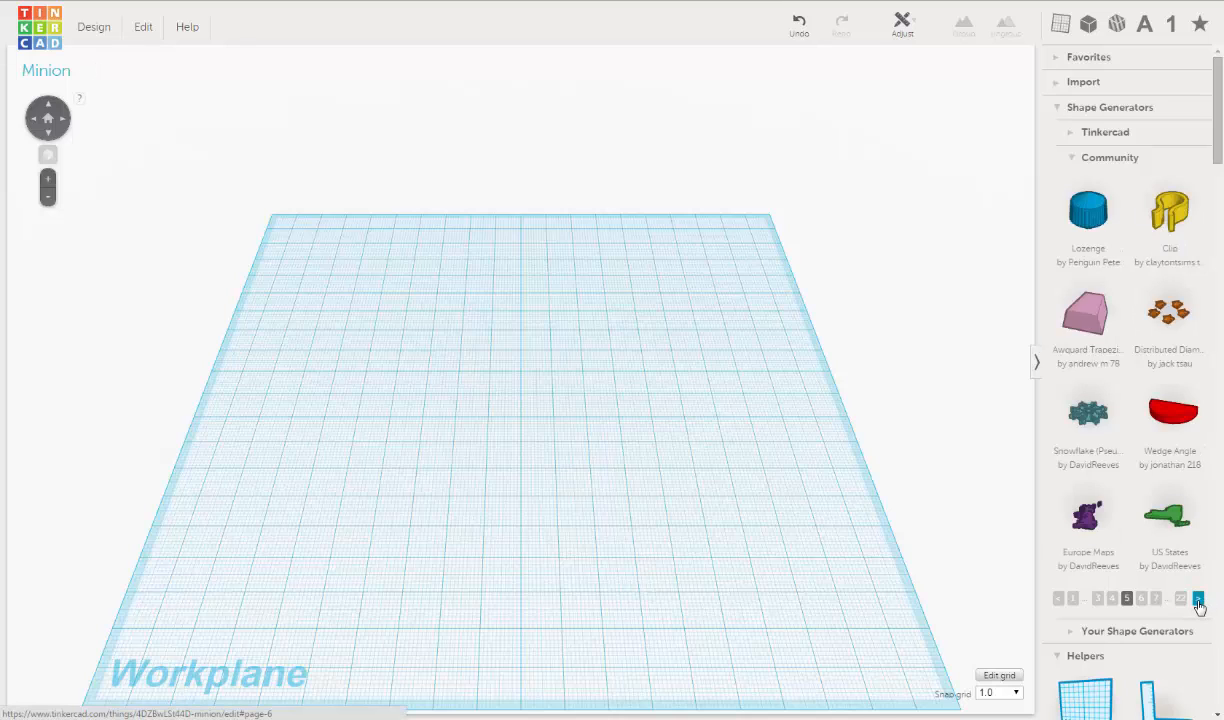
click(1198, 600)
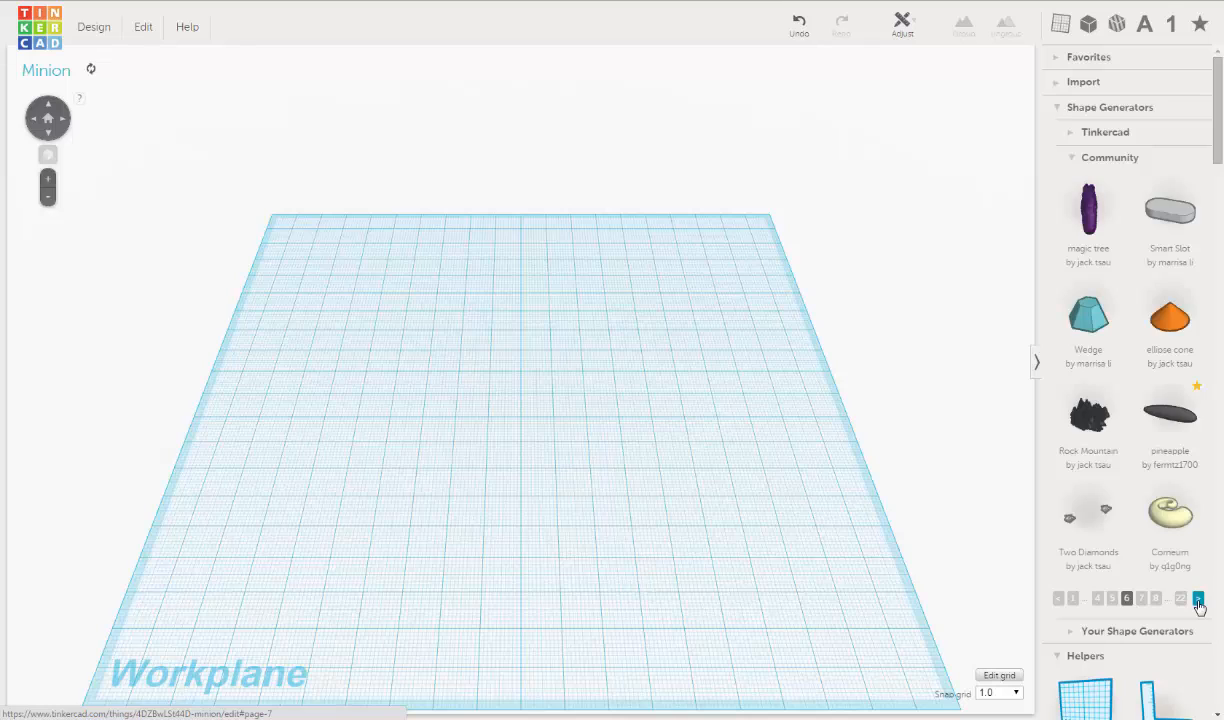
click(1198, 600)
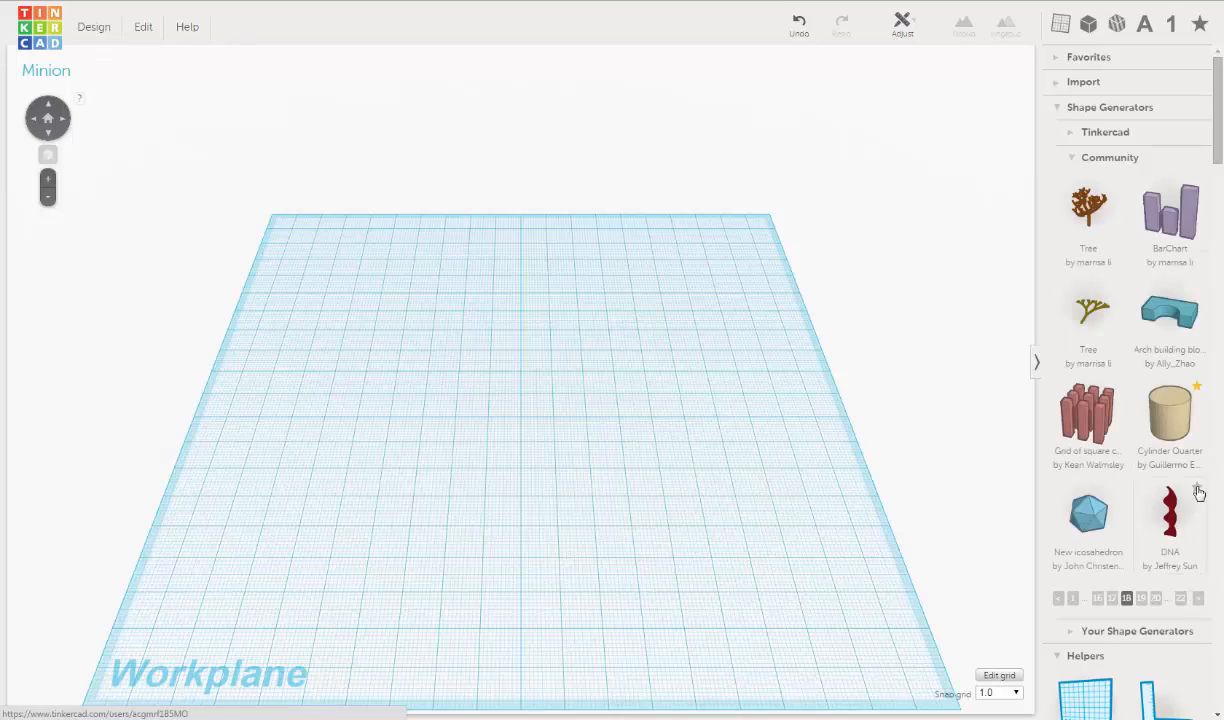
drag(1183, 421, 550, 415)
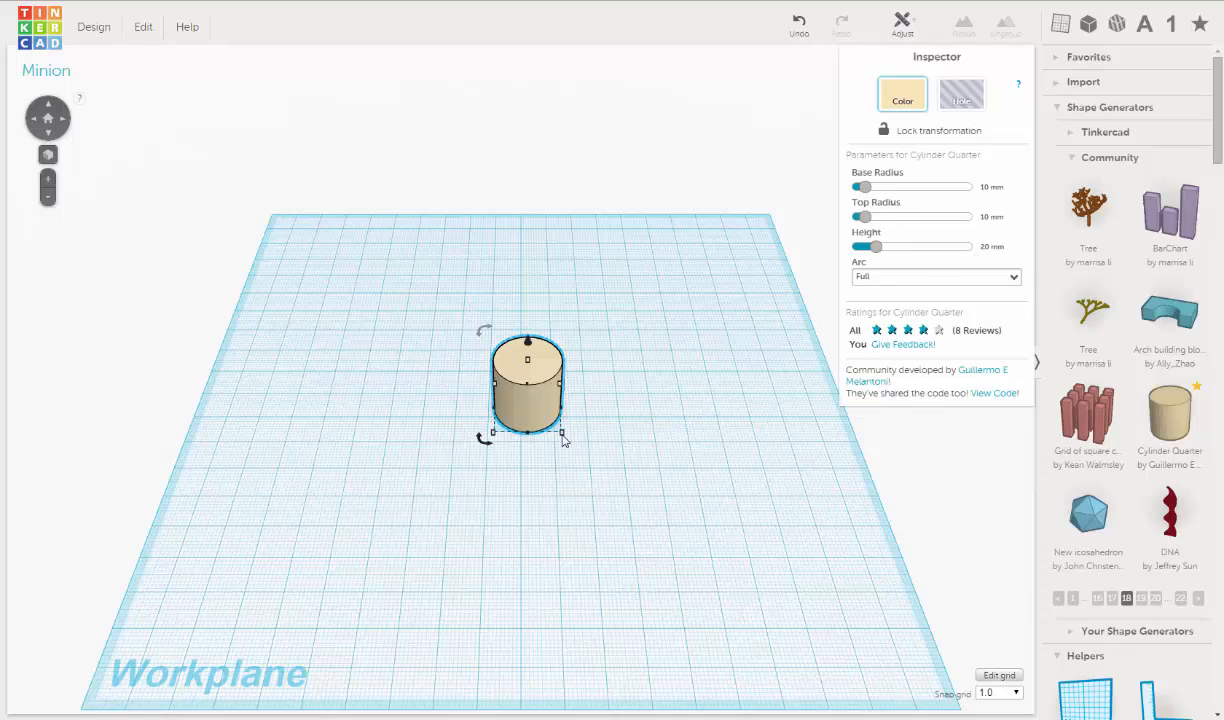
- Recolor the Cylinder Quarter shape with the bright yellow preset and deselect it
mouse_move(562, 434)
right_drag(598, 415, 556, 388)
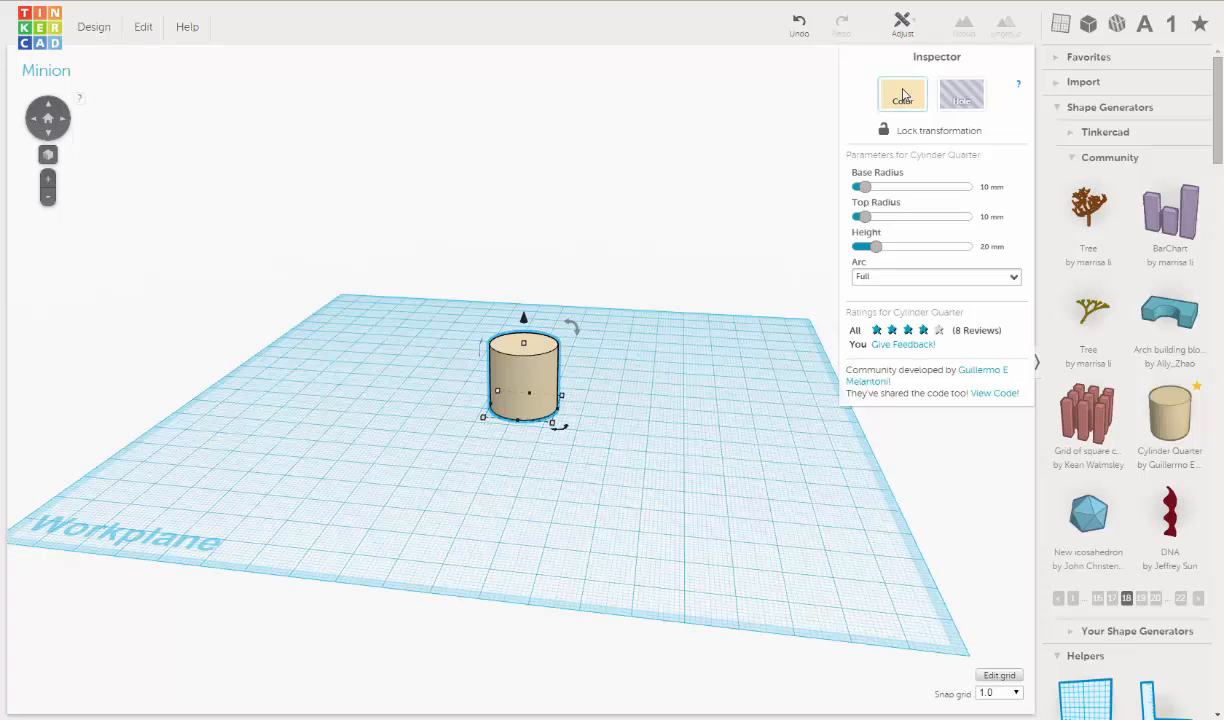
click(900, 93)
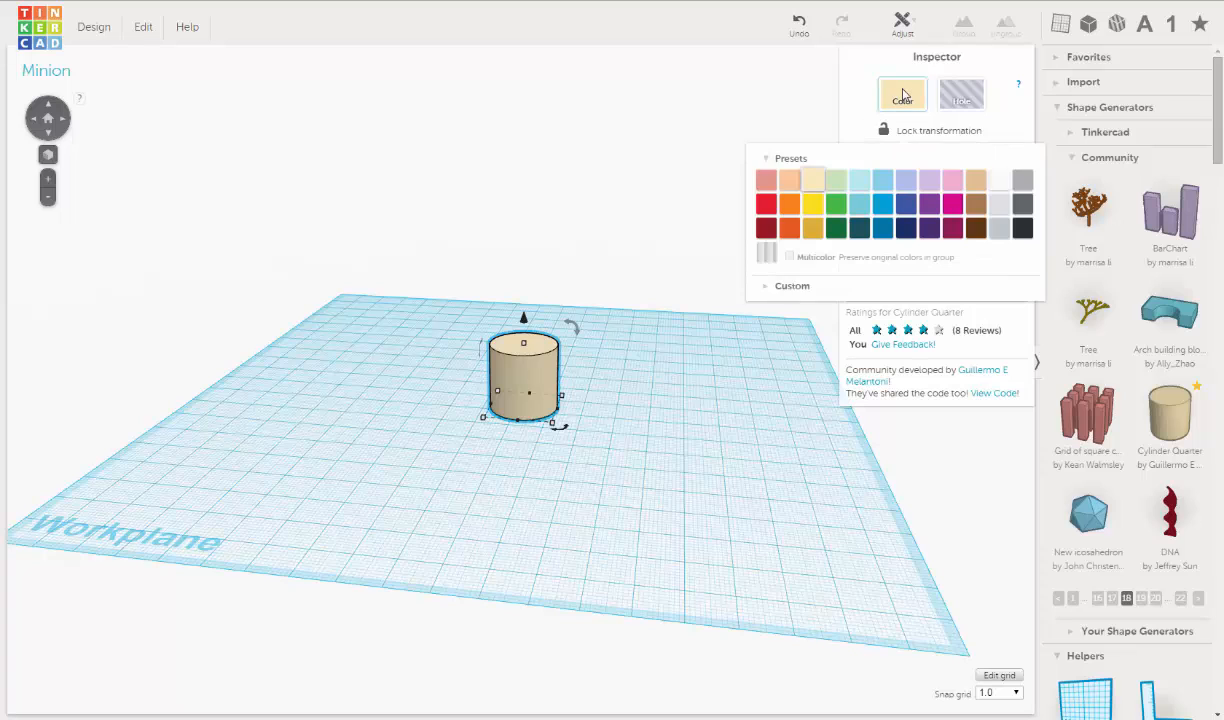
click(817, 205)
right_drag(639, 366, 662, 342)
right_drag(646, 404, 652, 419)
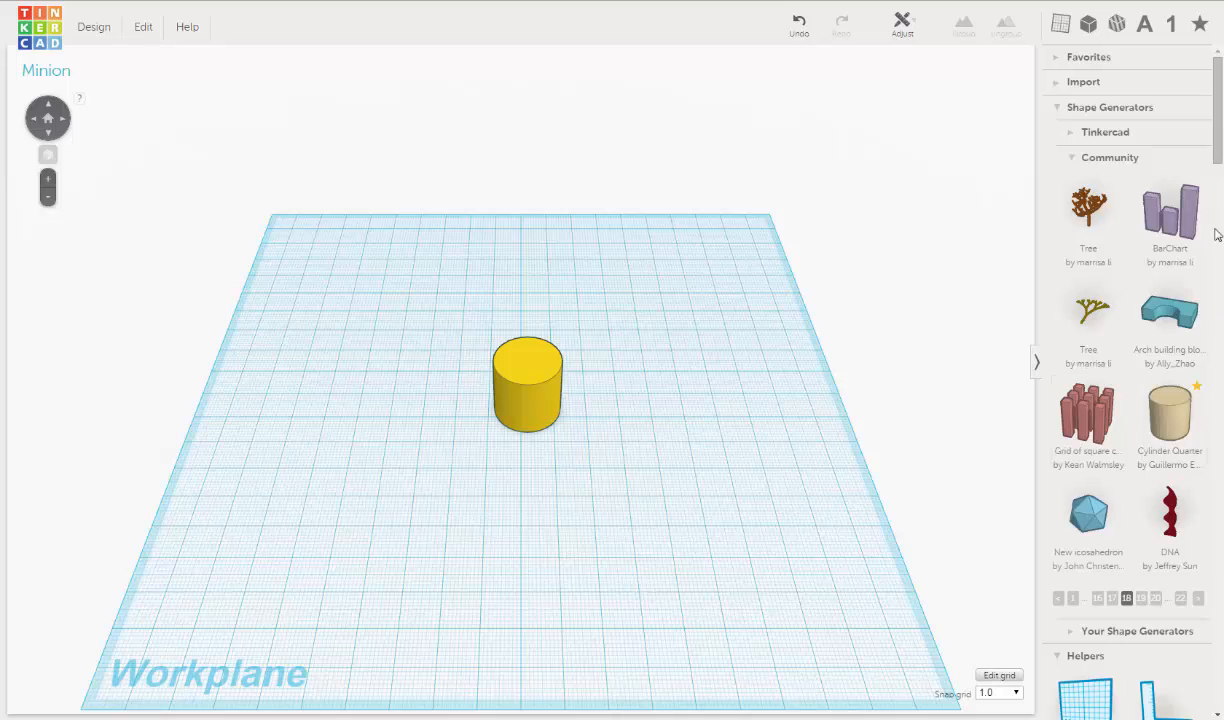
scroll(1217, 234, down, 10)
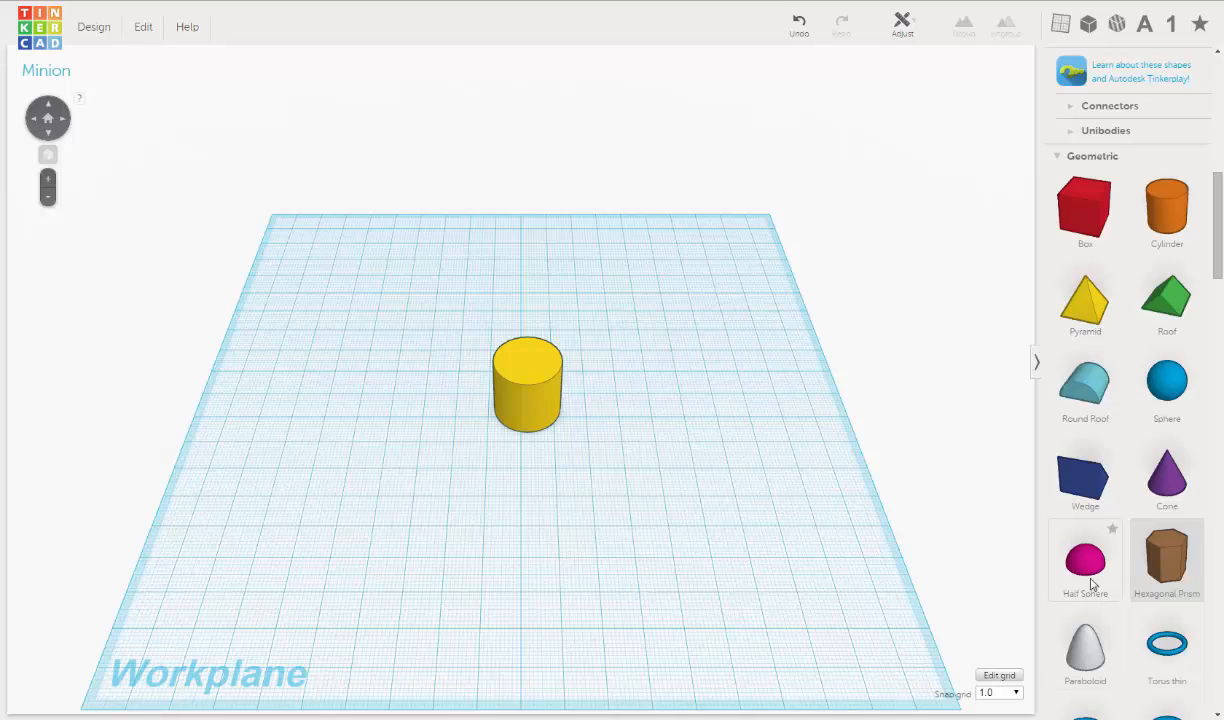
drag(1166, 558, 701, 482)
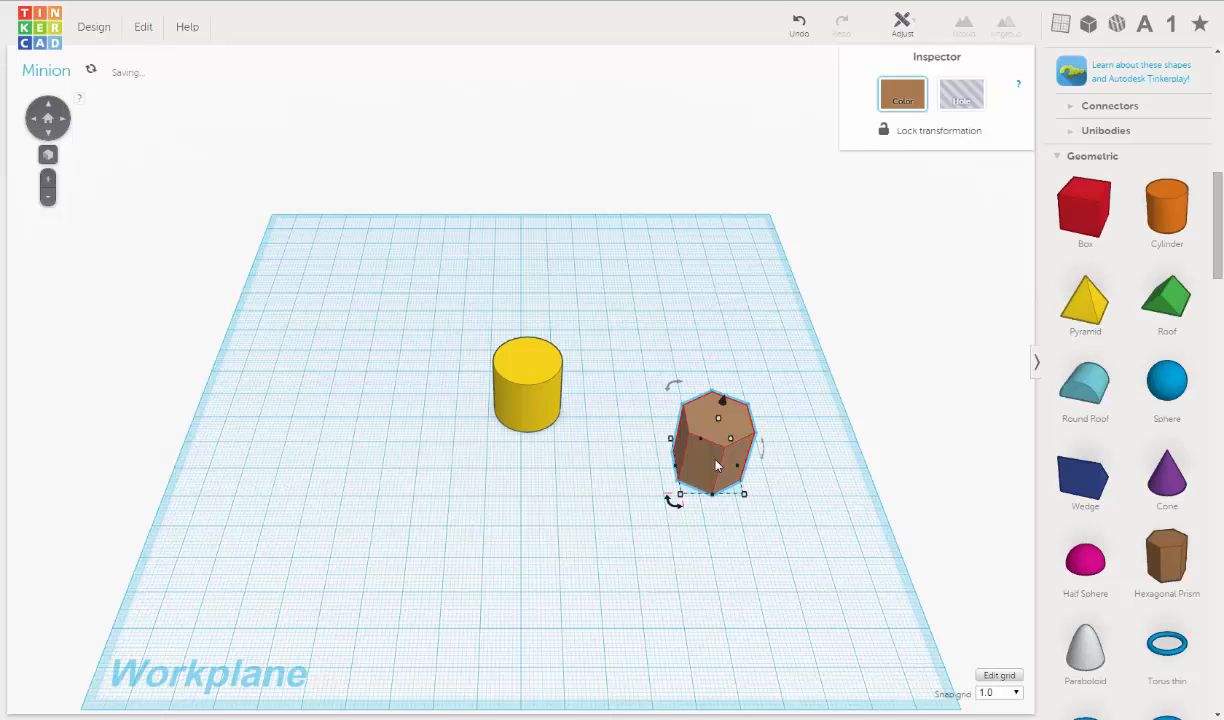
key(Delete)
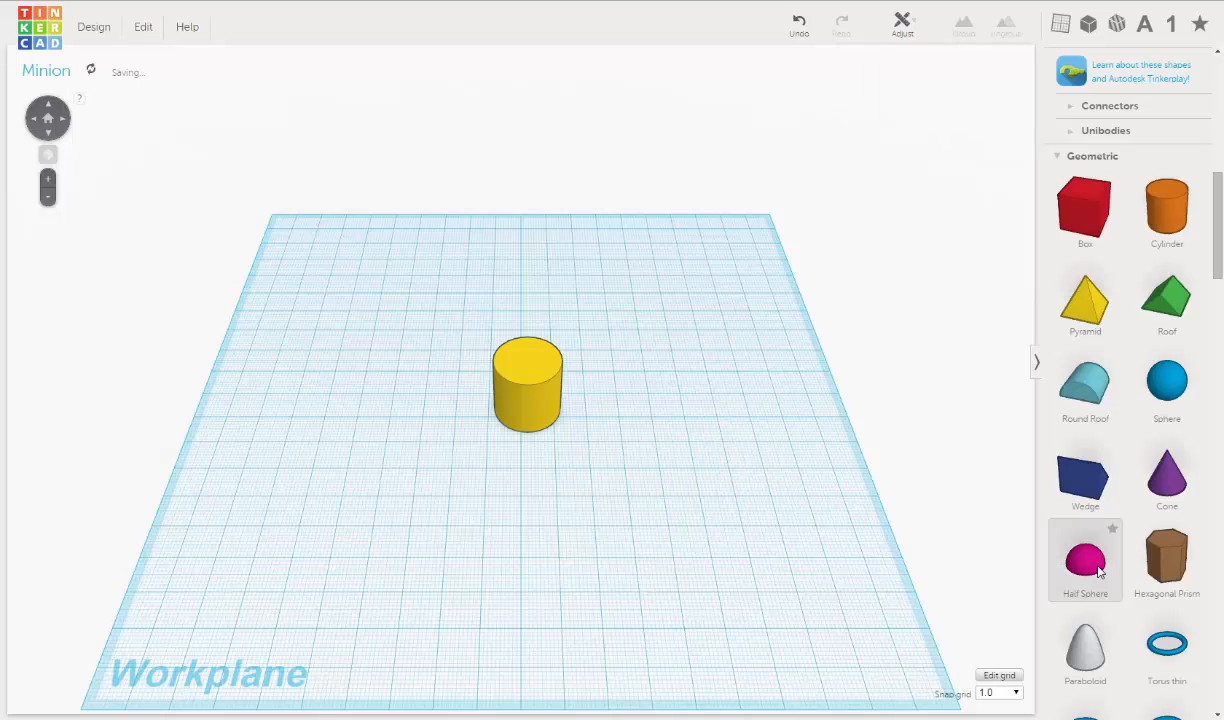
drag(1099, 570, 700, 410)
key(f)
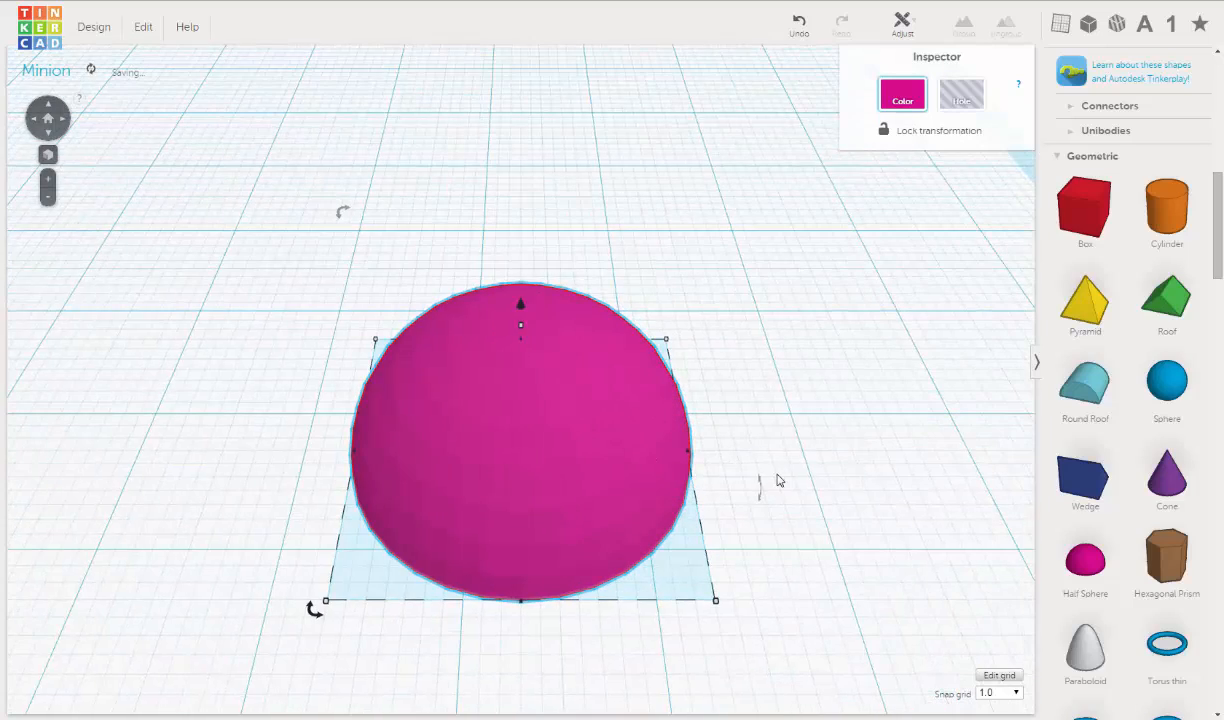
click(798, 424)
click(656, 478)
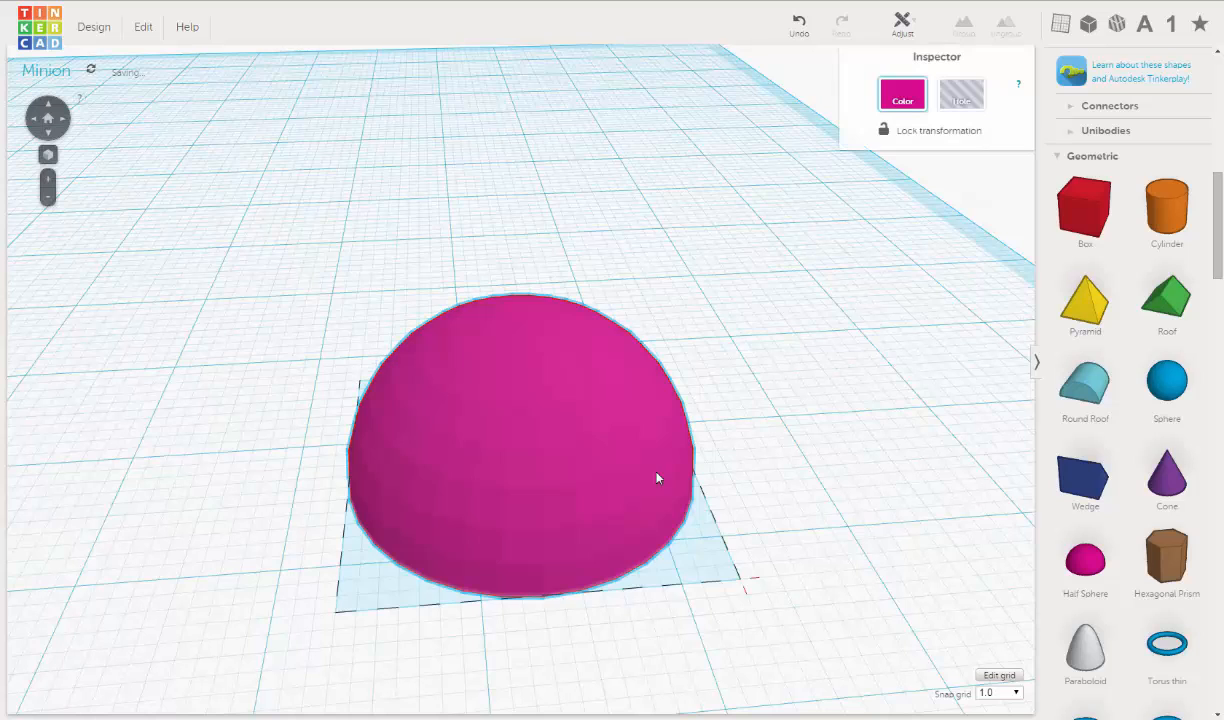
right_drag(445, 401, 406, 397)
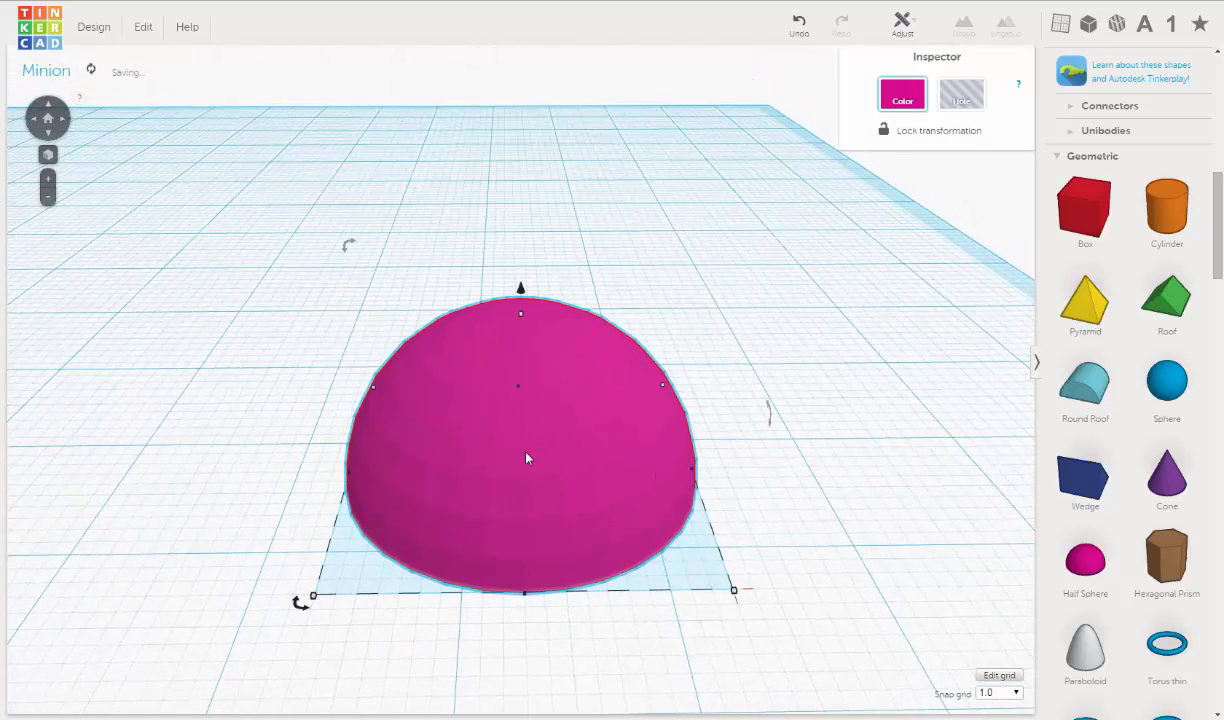
middle_drag(527, 459, 692, 468)
scroll(694, 460, down, 1)
scroll(695, 462, down, 3)
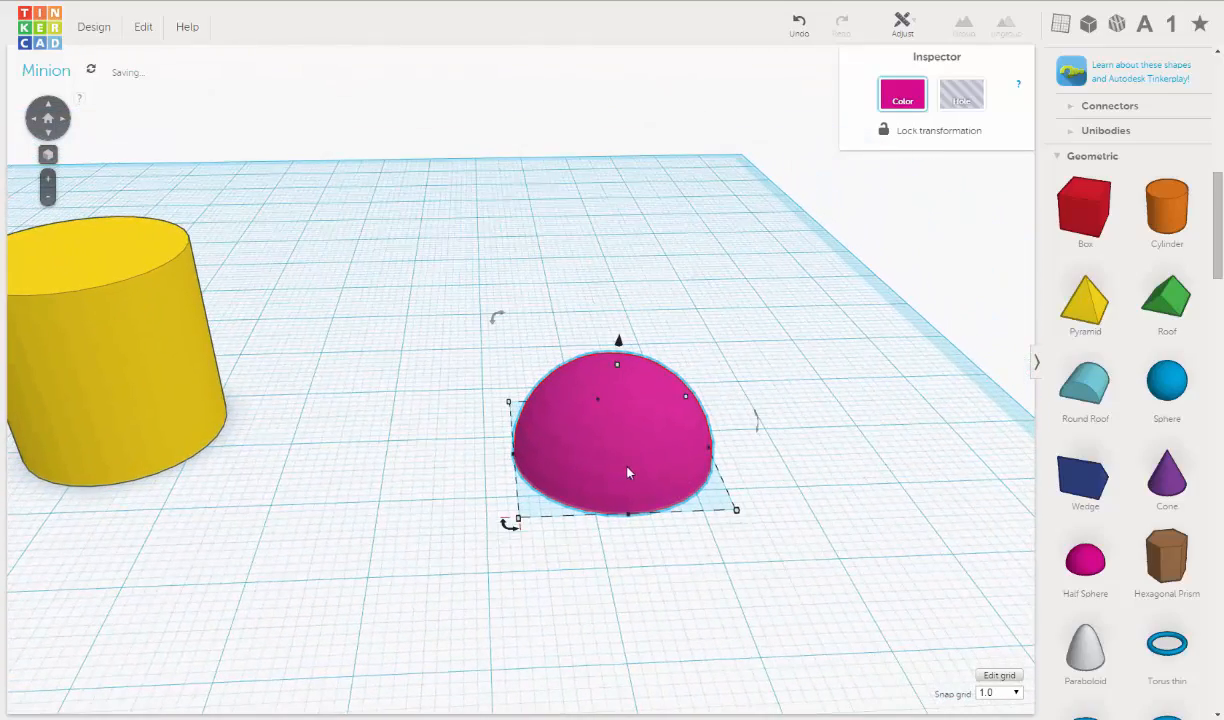
right_drag(628, 470, 697, 494)
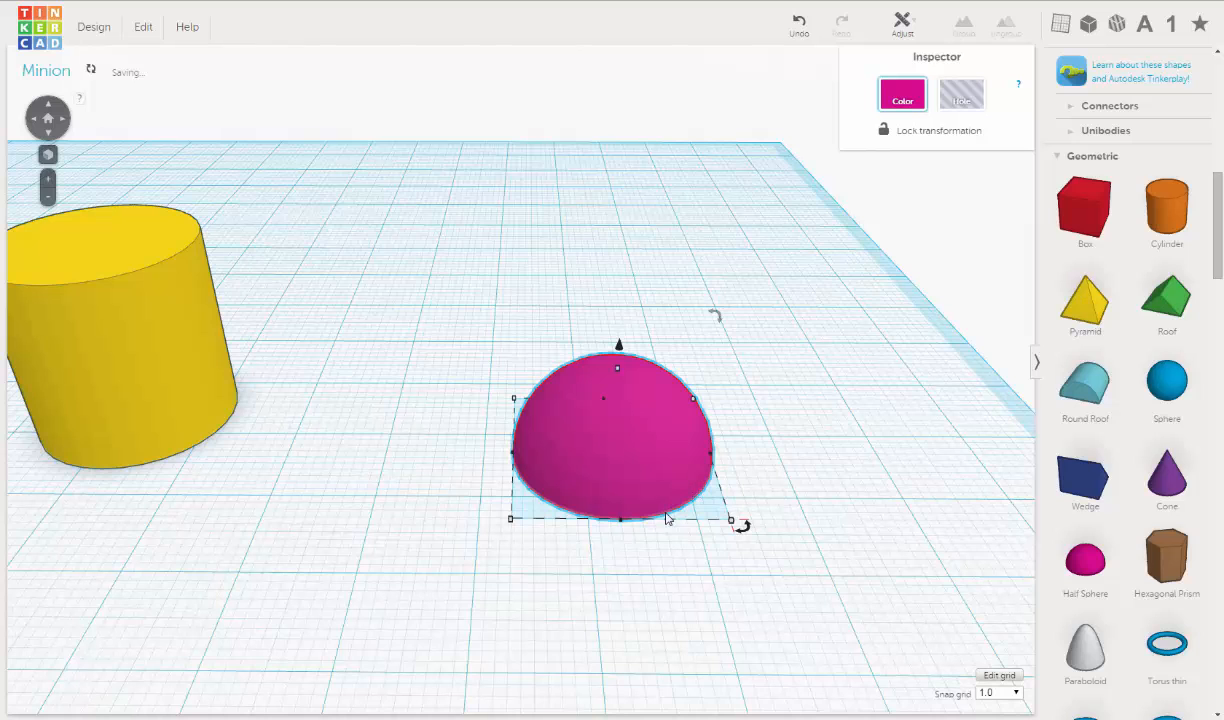
key(Delete)
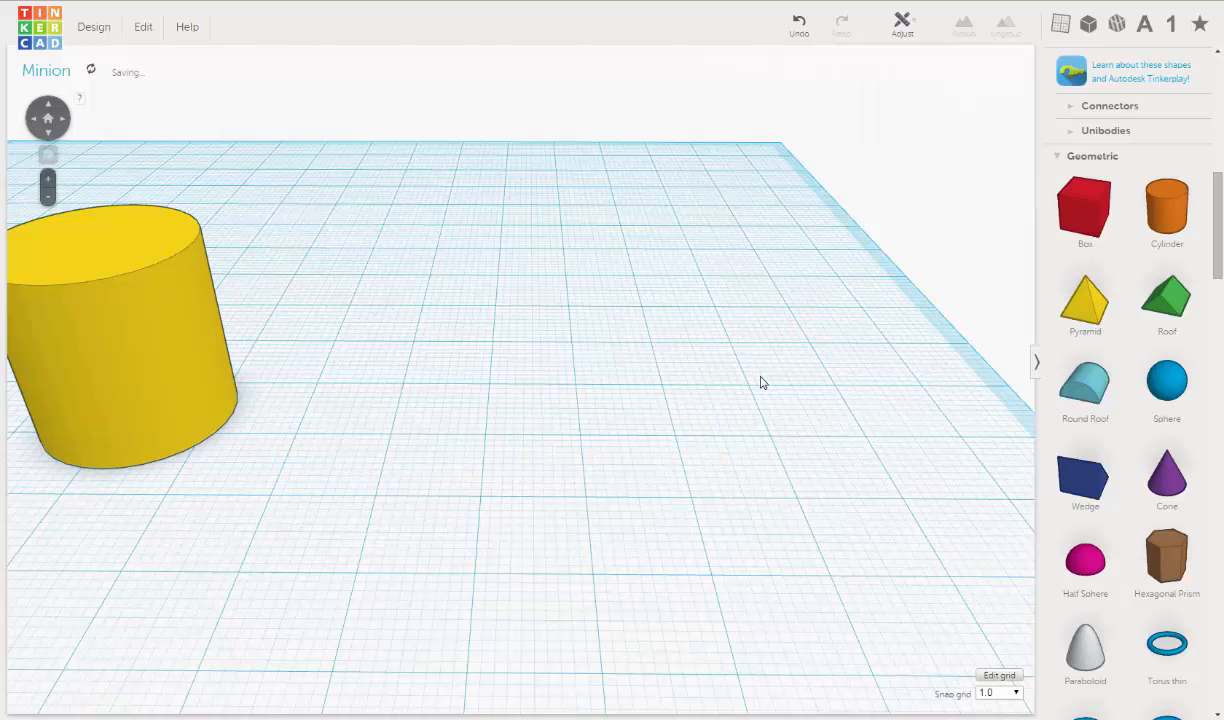
- Find the Pac Man shape on page 19 of the community shape generators and place it beside the yellow cylinder
scroll(800, 380, down, 3)
scroll(1138, 376, up, 3)
scroll(1138, 376, up, 3)
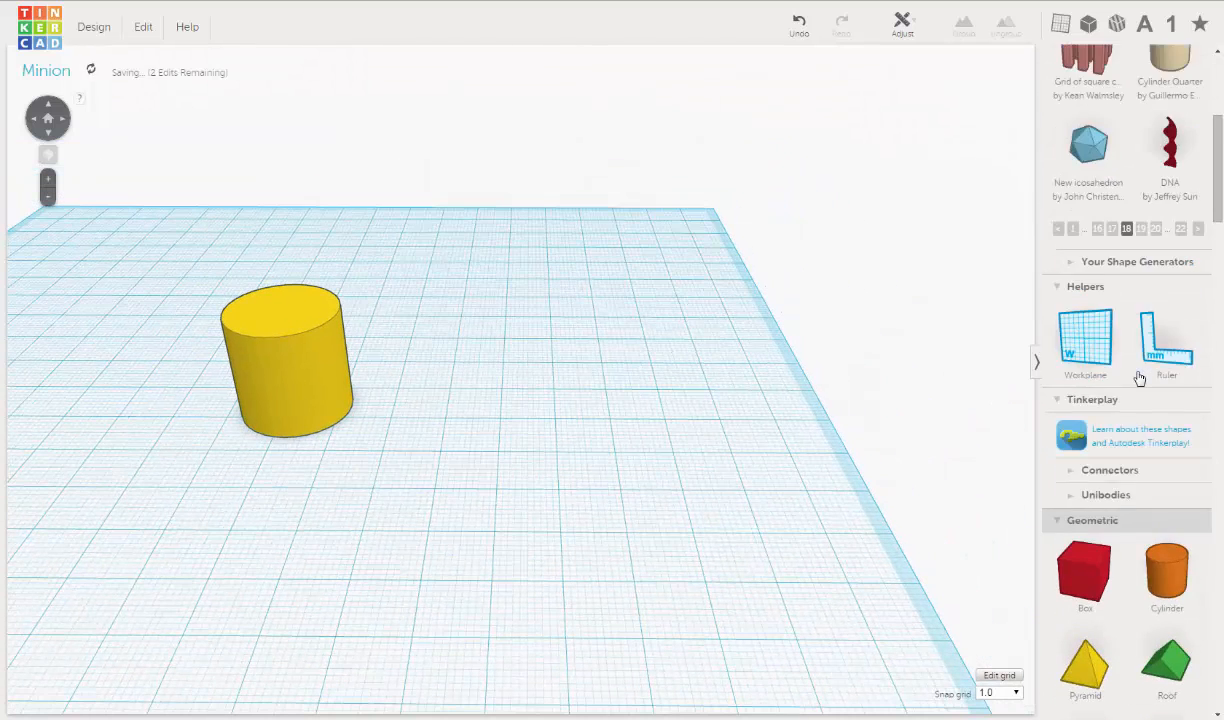
click(1156, 375)
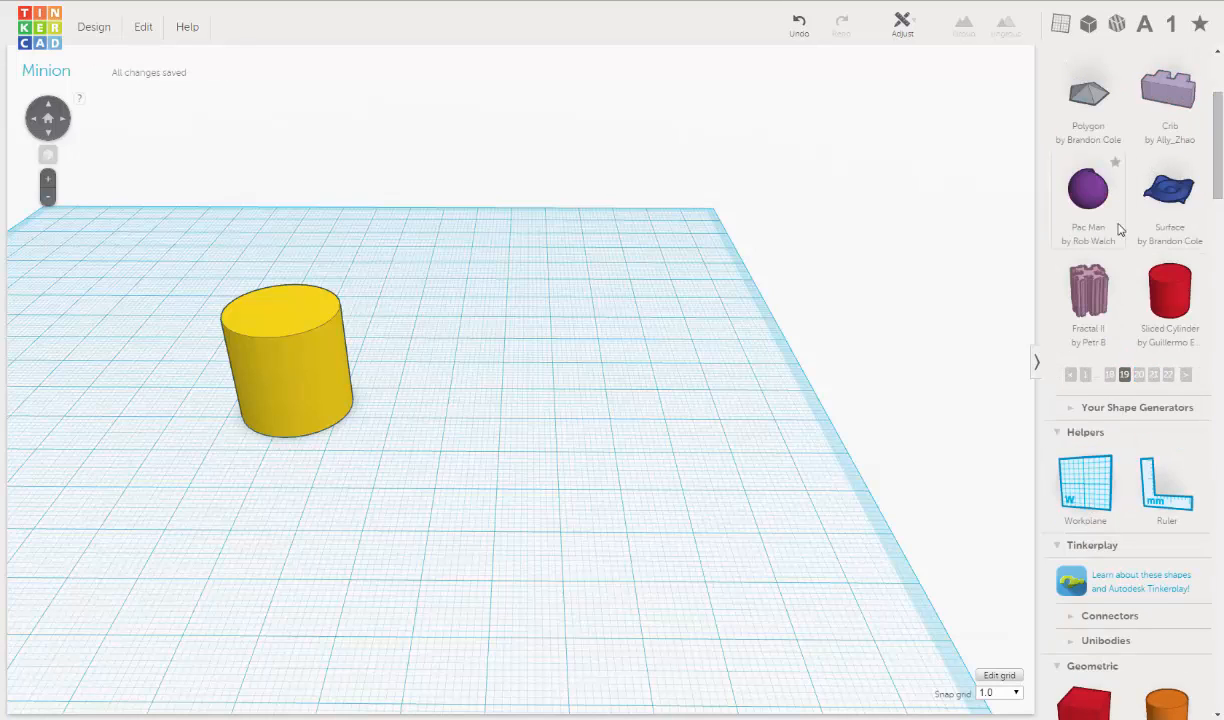
scroll(1131, 224, up, 1)
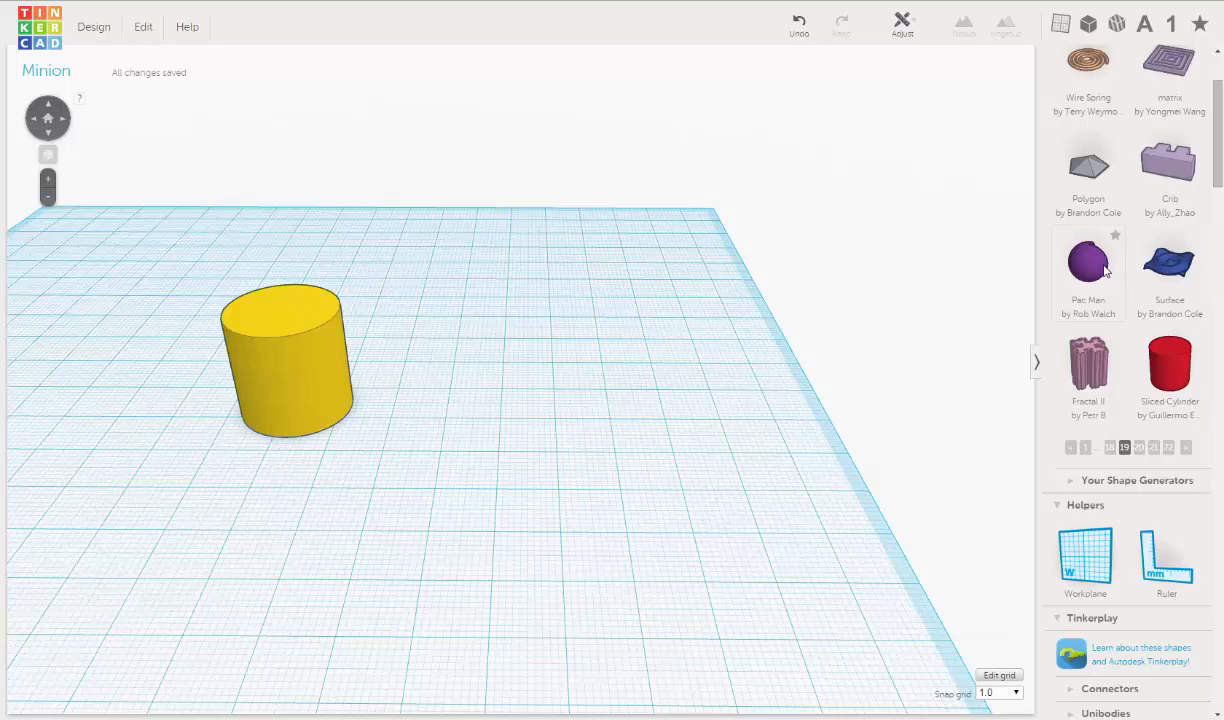
drag(1096, 272, 522, 433)
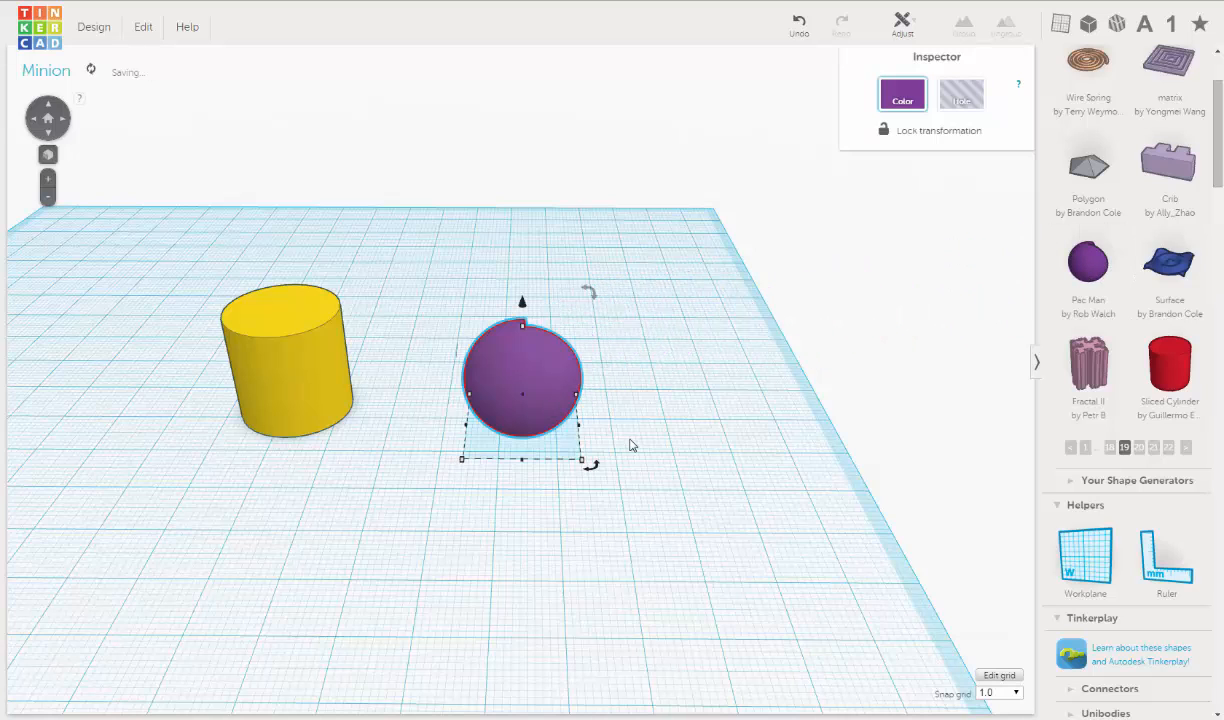
- Set the Pac Man shape's arc to 0.5 to make it a half sphere
right_drag(631, 445, 792, 303)
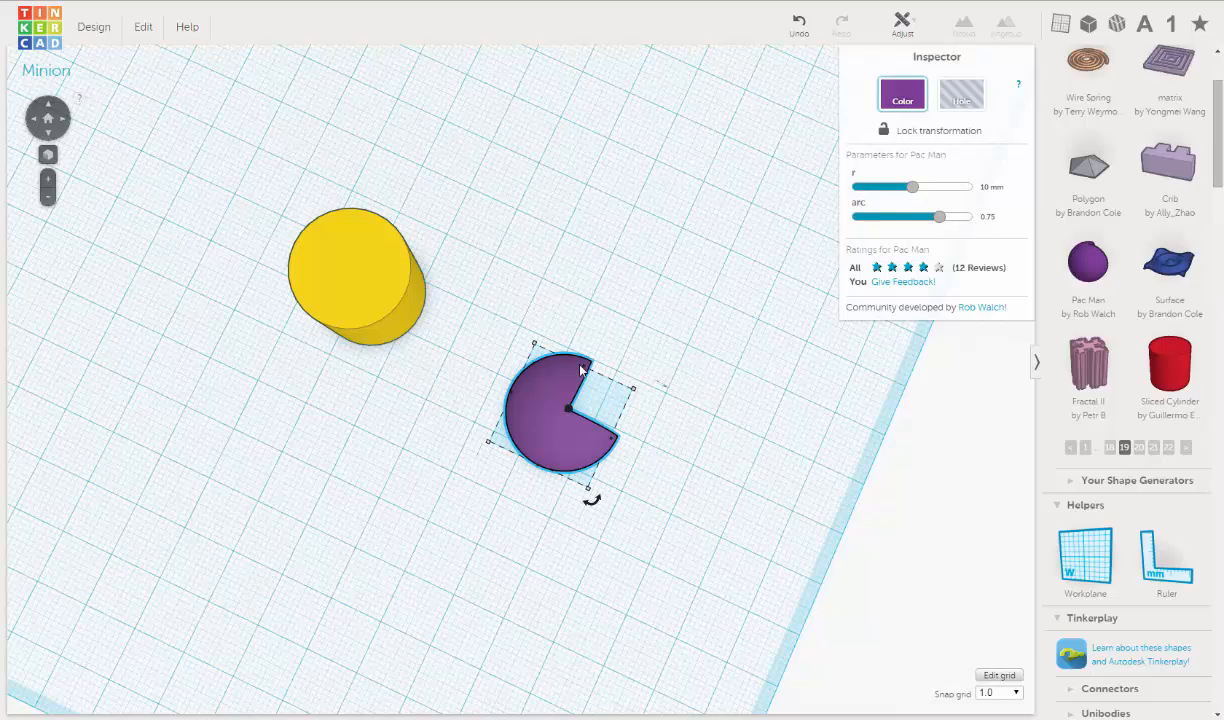
click(1012, 217)
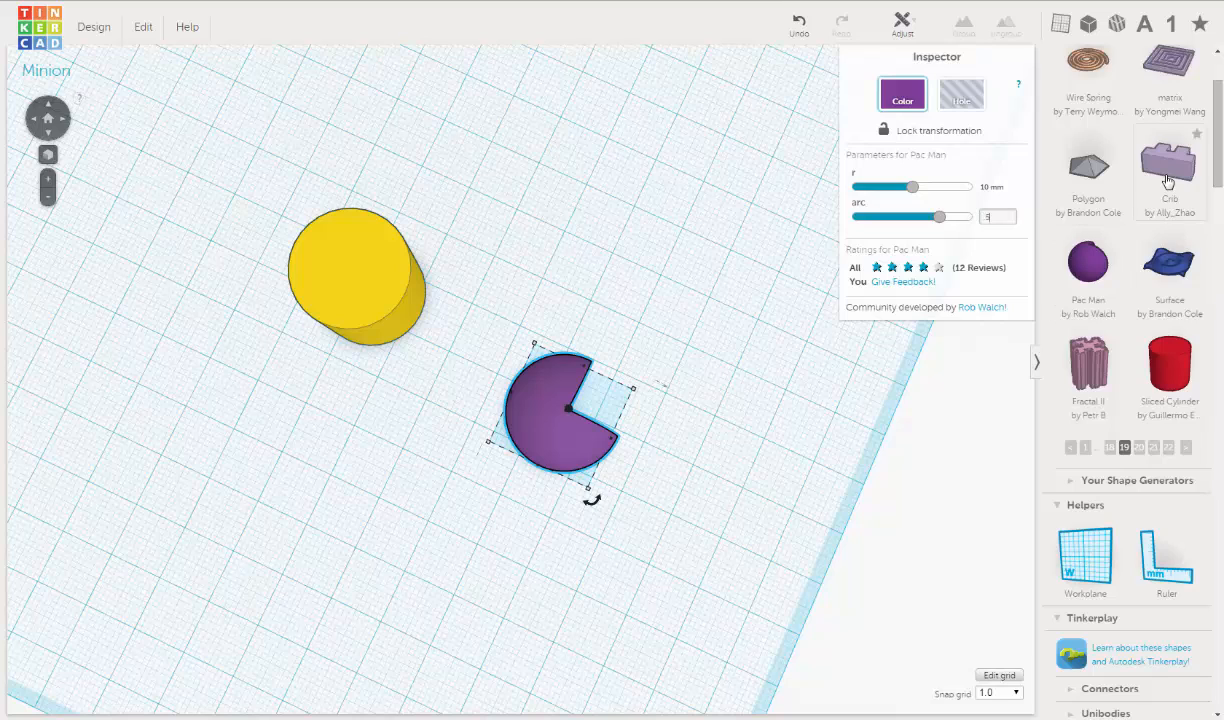
text(.5)
key(Return)
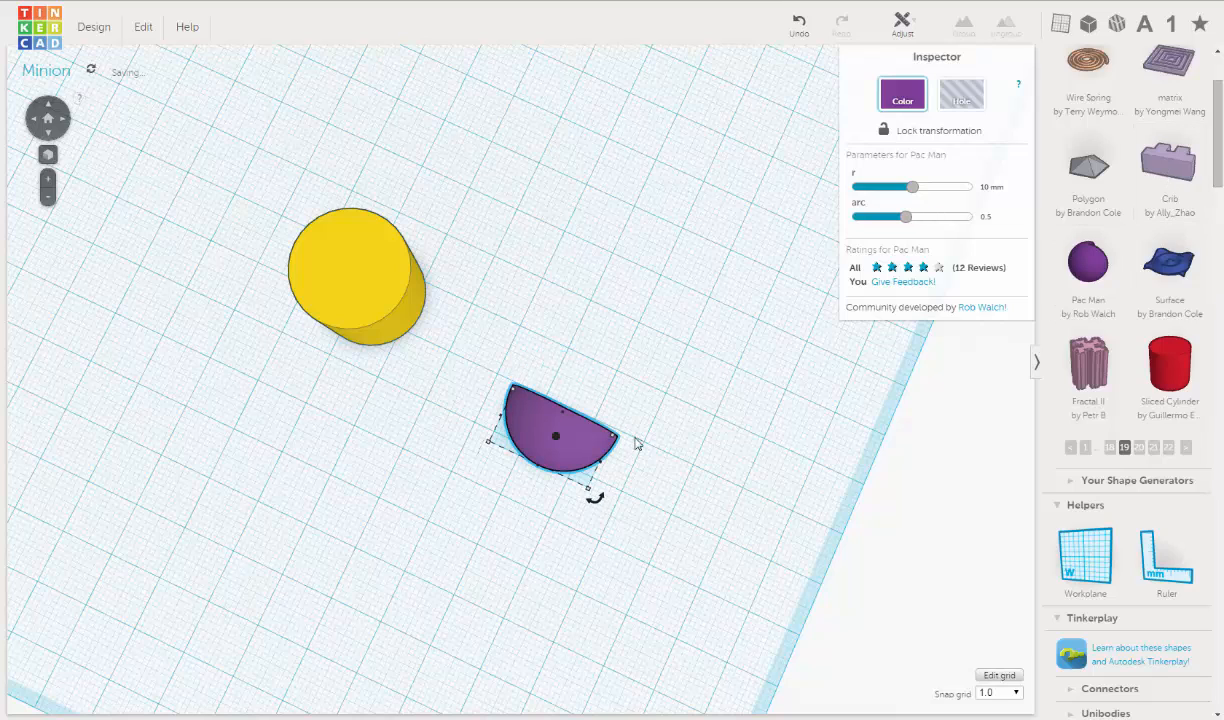
- Raise the purple half sphere well above the workplane
right_drag(636, 444, 416, 330)
scroll(563, 424, up, 4)
drag(384, 273, 566, 321)
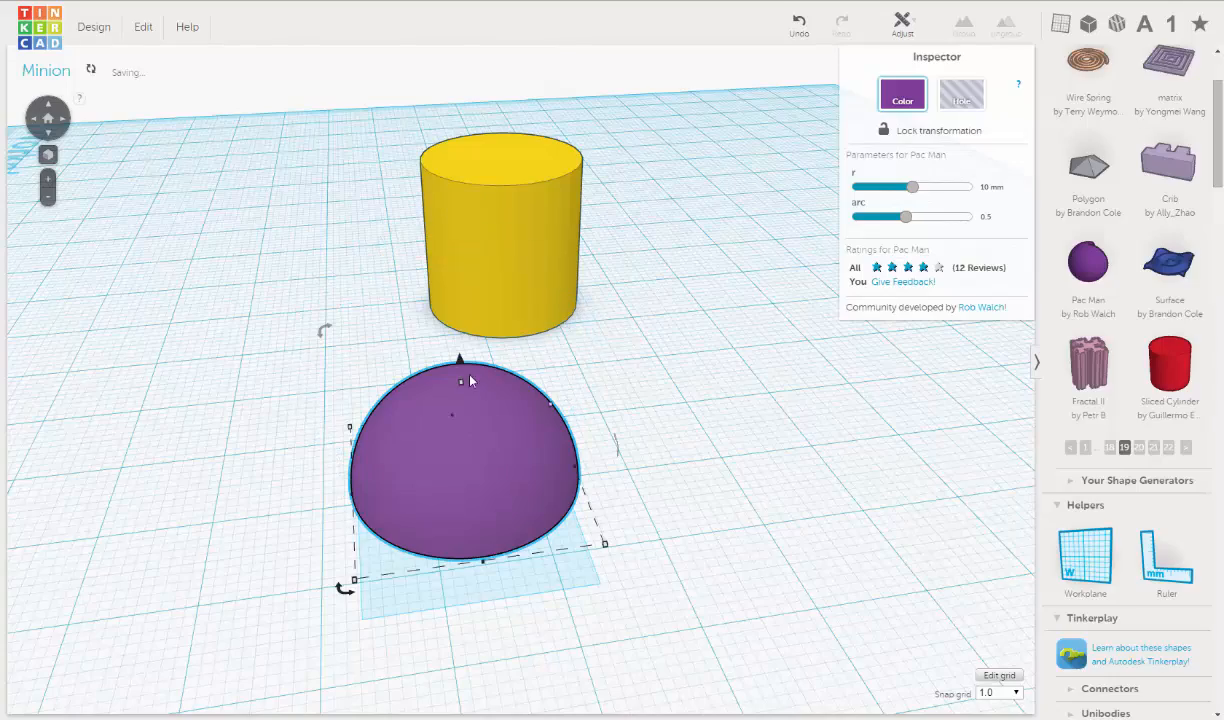
mouse_move(460, 360)
drag(460, 361, 456, 250)
- Move the purple half sphere over the yellow cylinder and lift it just above the cylinder's top face
right_drag(296, 282, 659, 301)
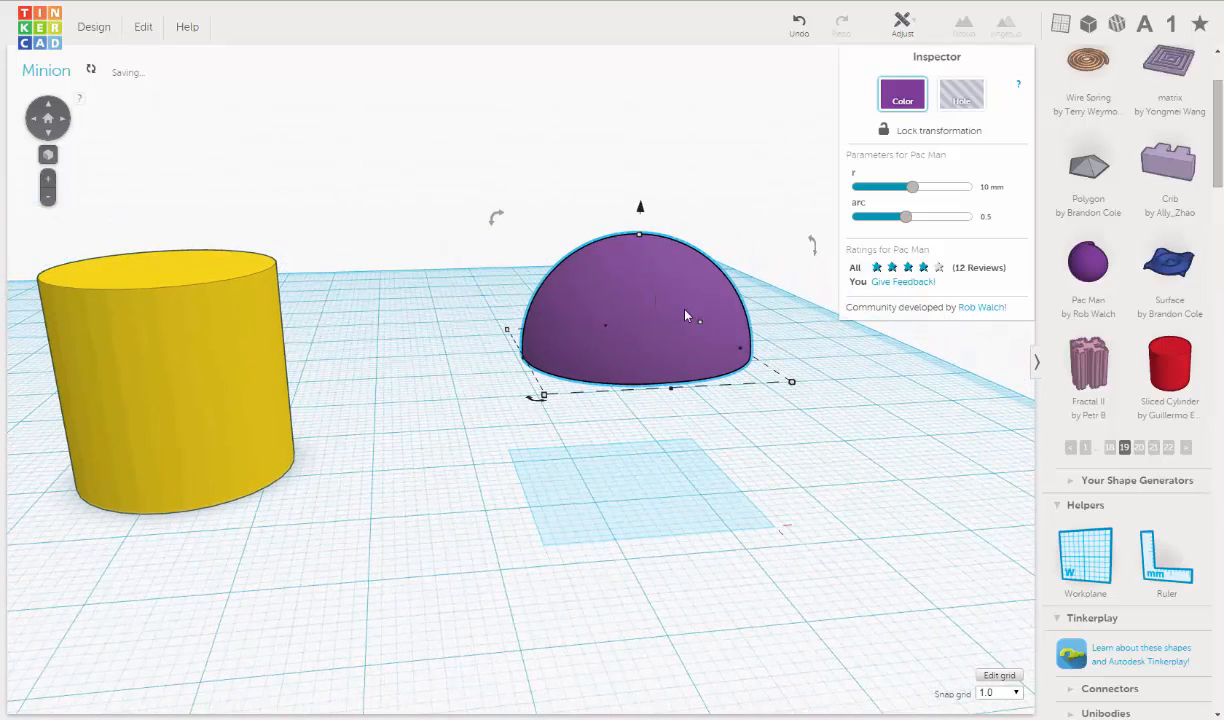
drag(685, 308, 169, 303)
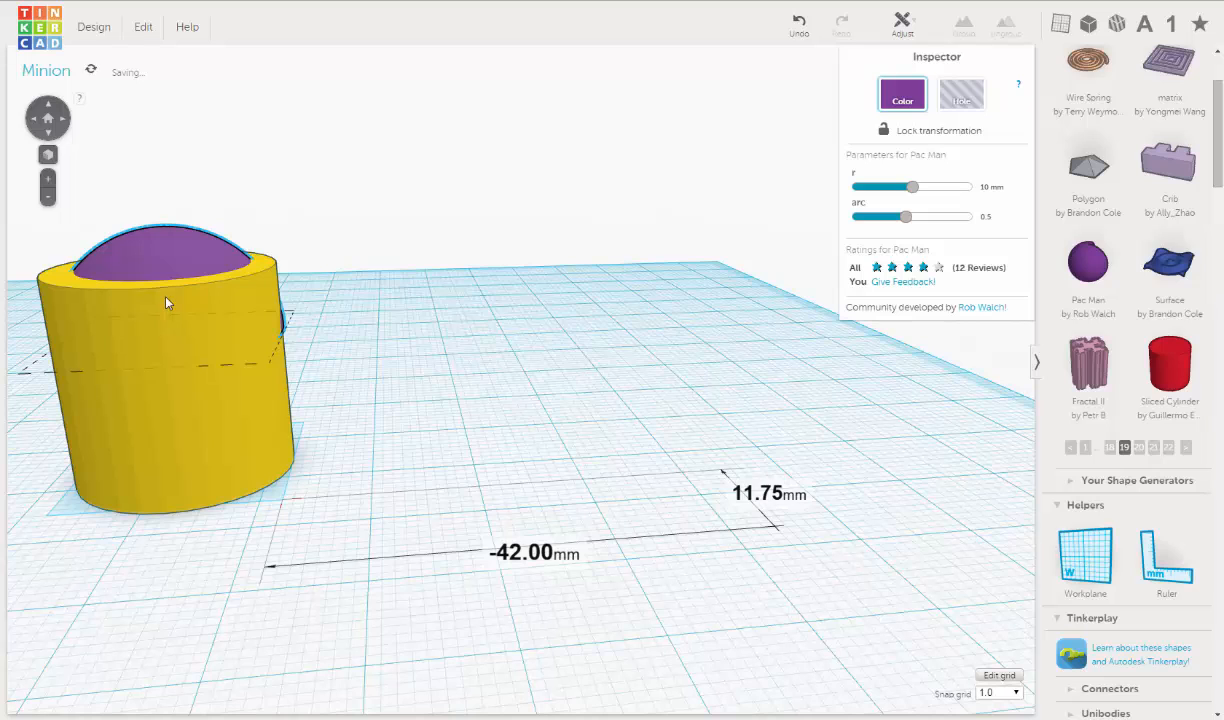
key(f)
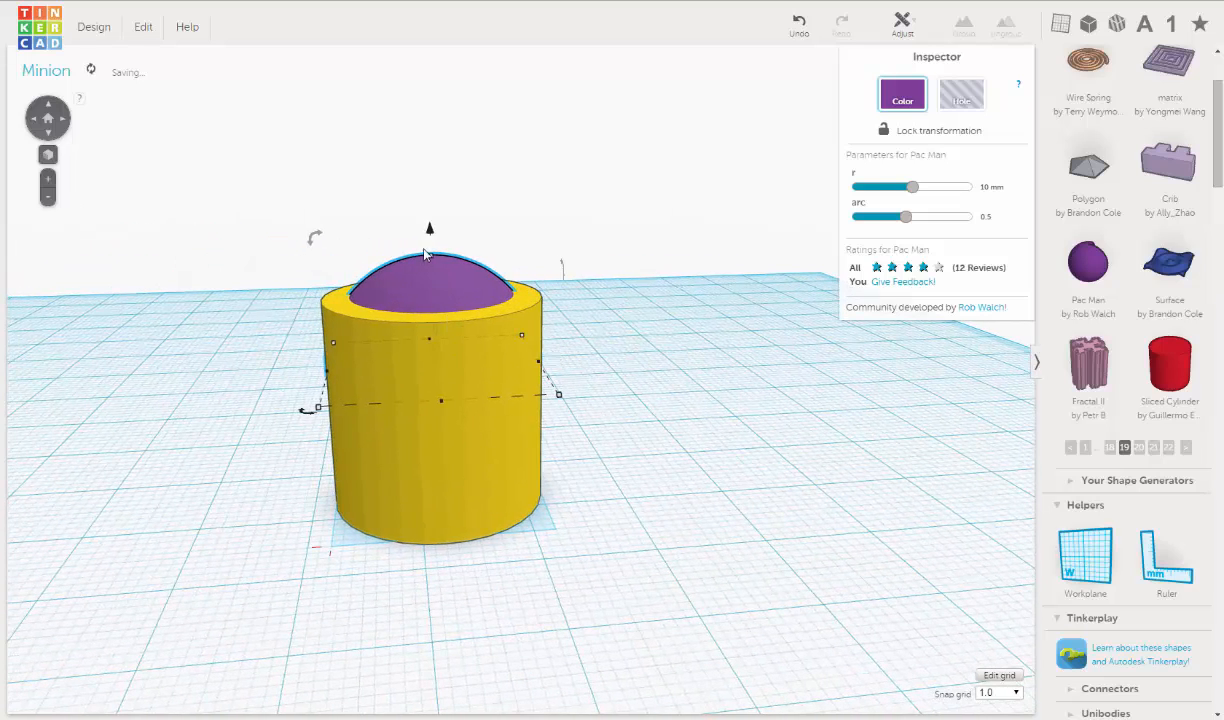
drag(429, 236, 457, 114)
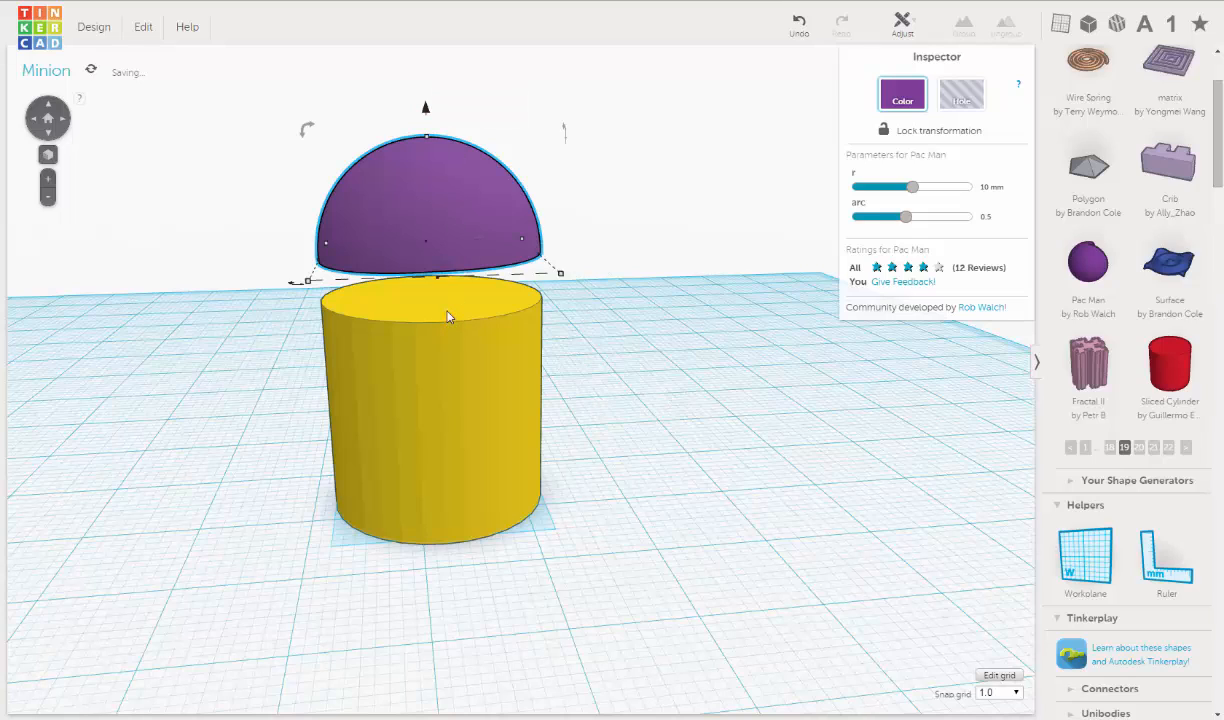
- Align the purple half sphere and the yellow cylinder on their centres in both horizontal directions
shift+click(490, 402)
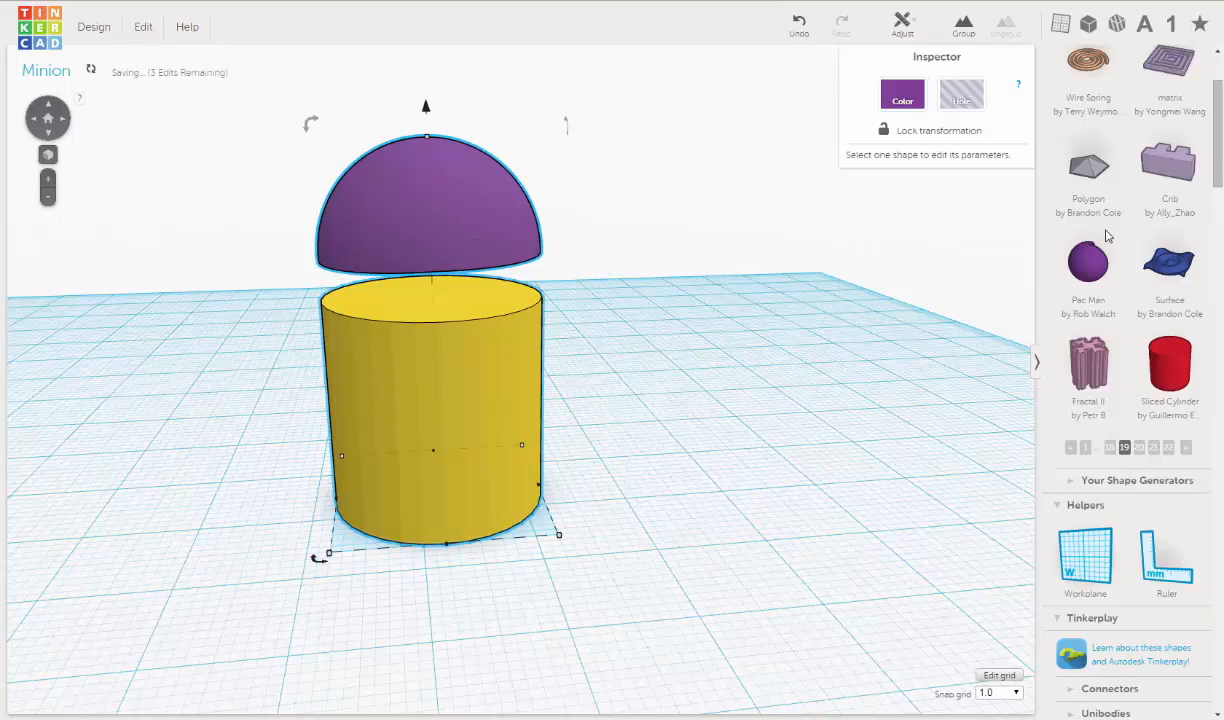
click(903, 24)
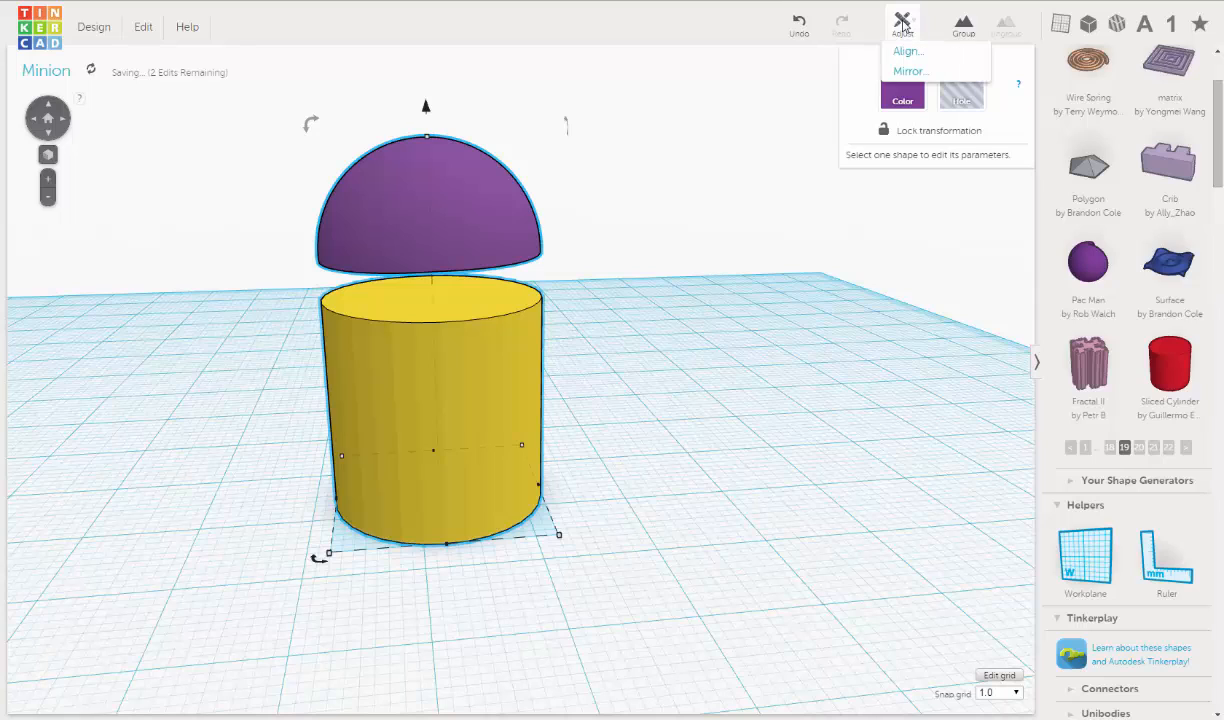
click(908, 52)
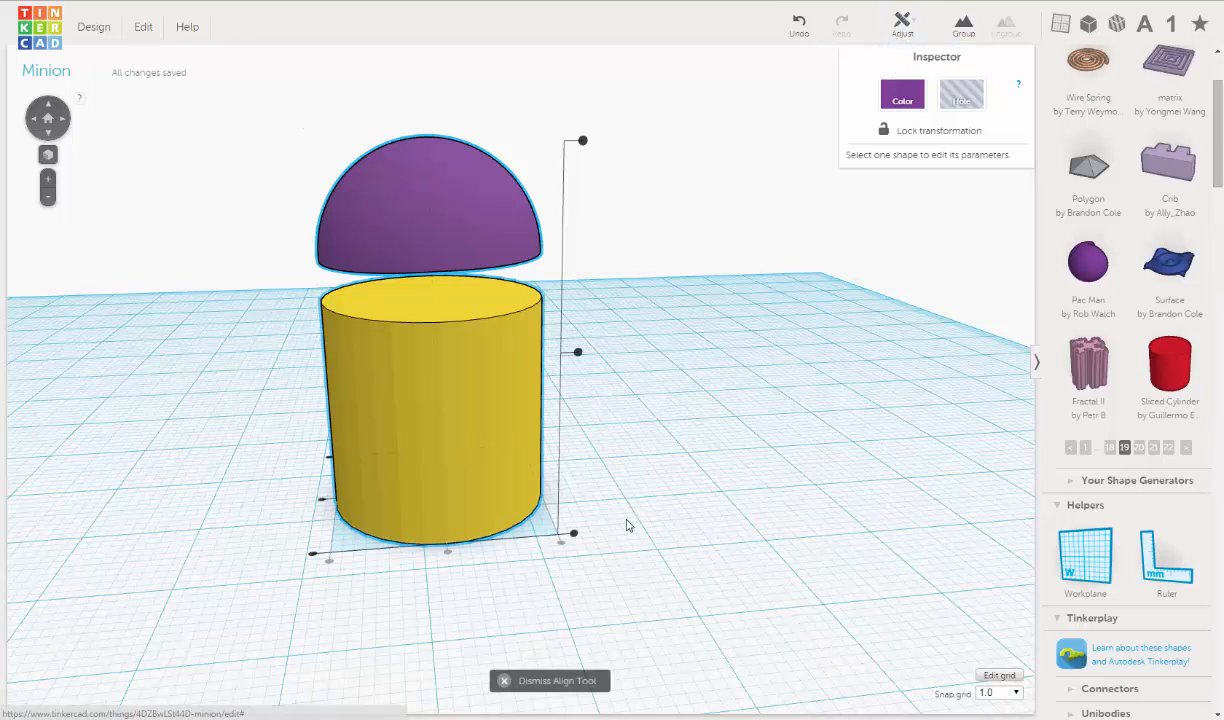
click(320, 502)
mouse_move(617, 492)
right_down()
mouse_move(806, 507)
mouse_move(683, 513)
mouse_move(608, 482)
right_up()
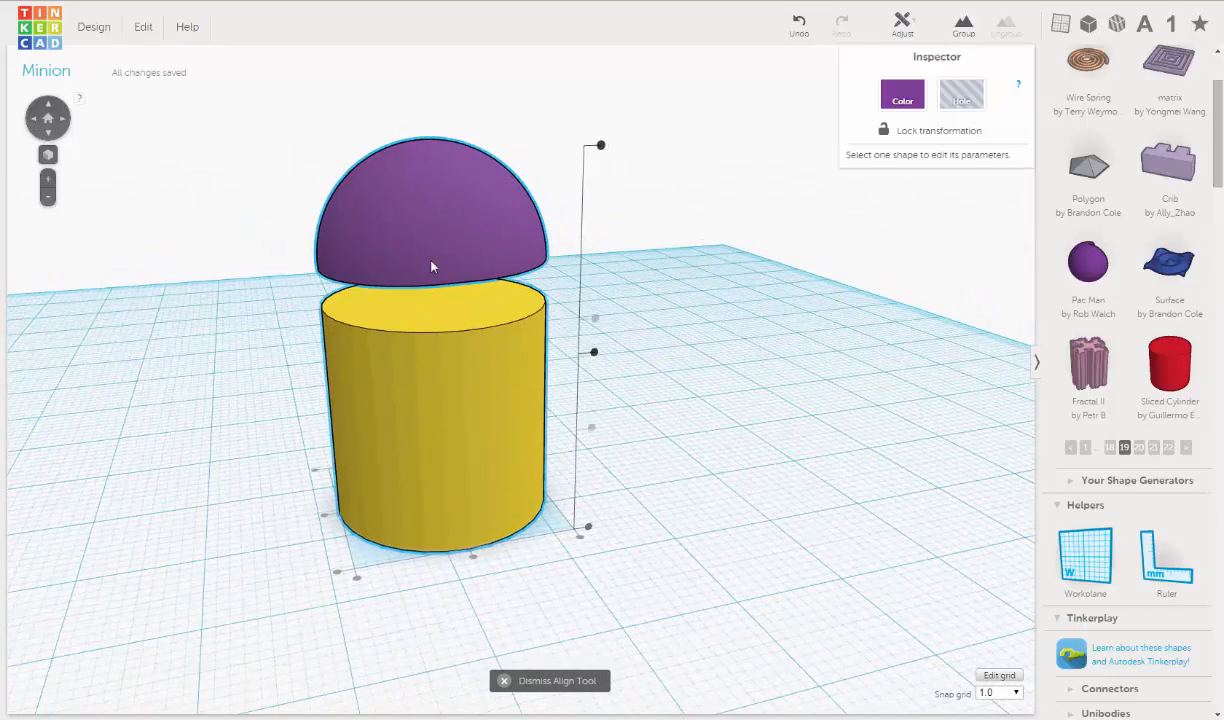
click(508, 146)
- Lower the purple half sphere until its flat face sits flush on top of the yellow cylinder
click(466, 179)
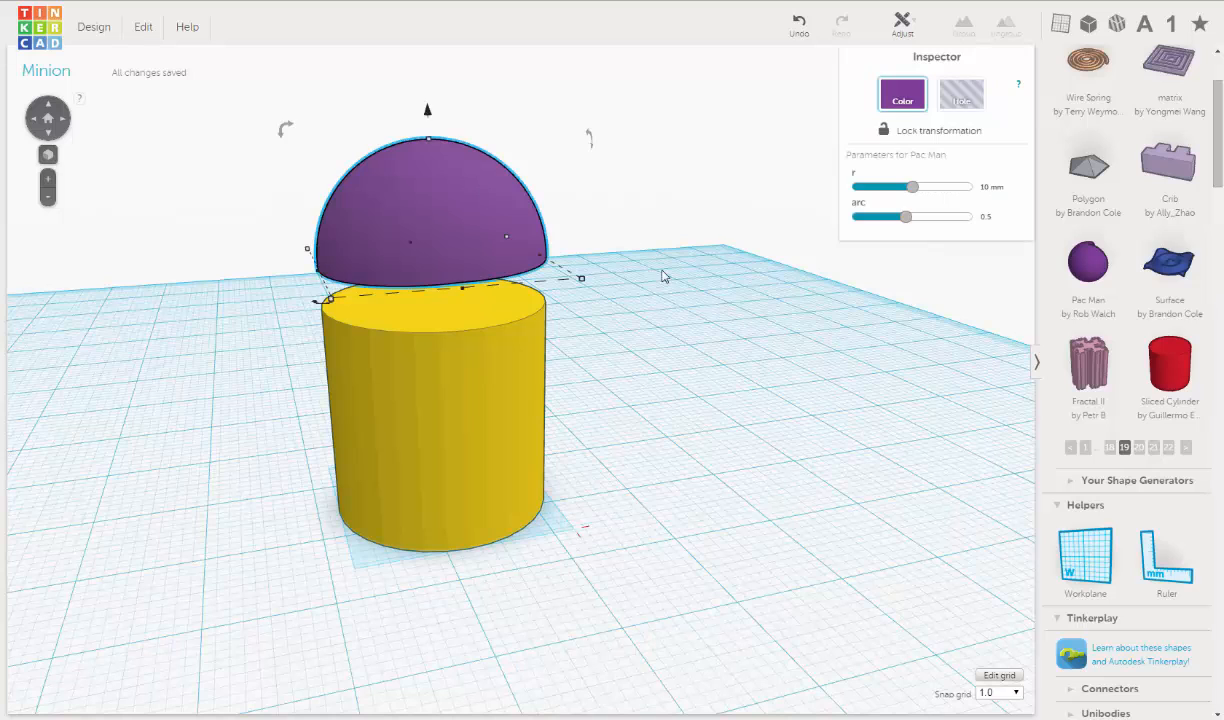
right_drag(661, 273, 560, 250)
drag(428, 121, 419, 163)
right_drag(411, 369, 409, 355)
scroll(430, 290, up, 5)
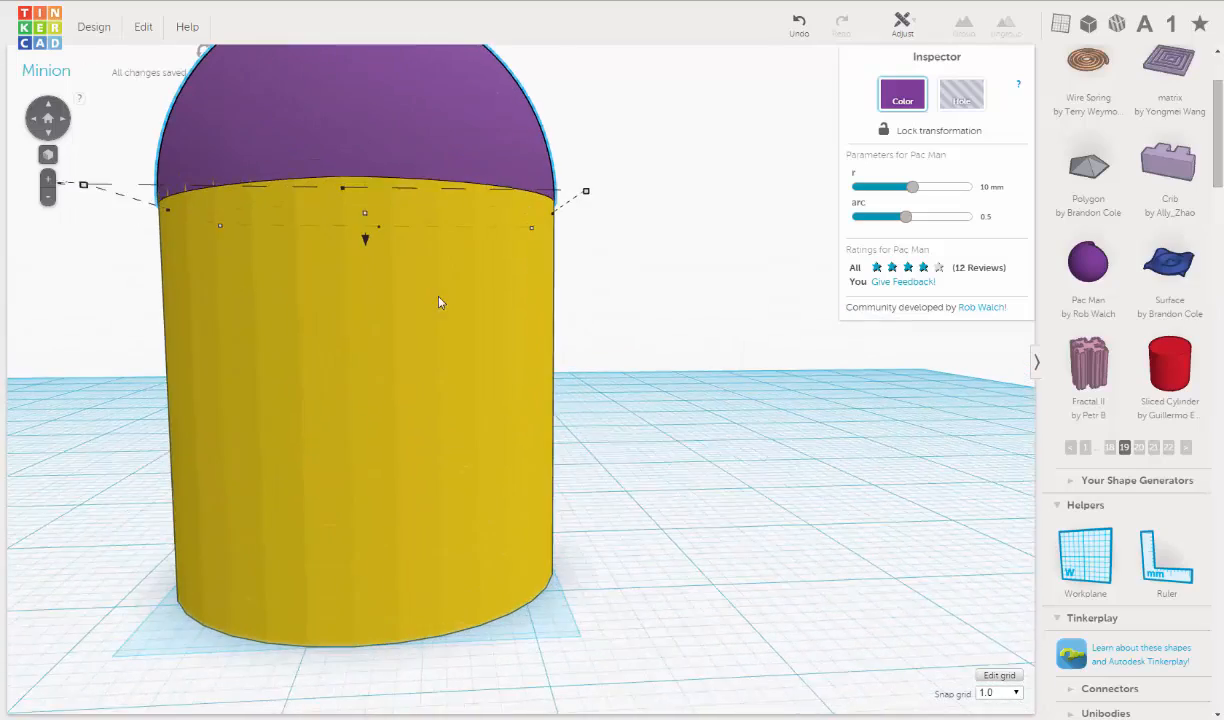
middle_drag(541, 366, 600, 440)
scroll(350, 353, up, 4)
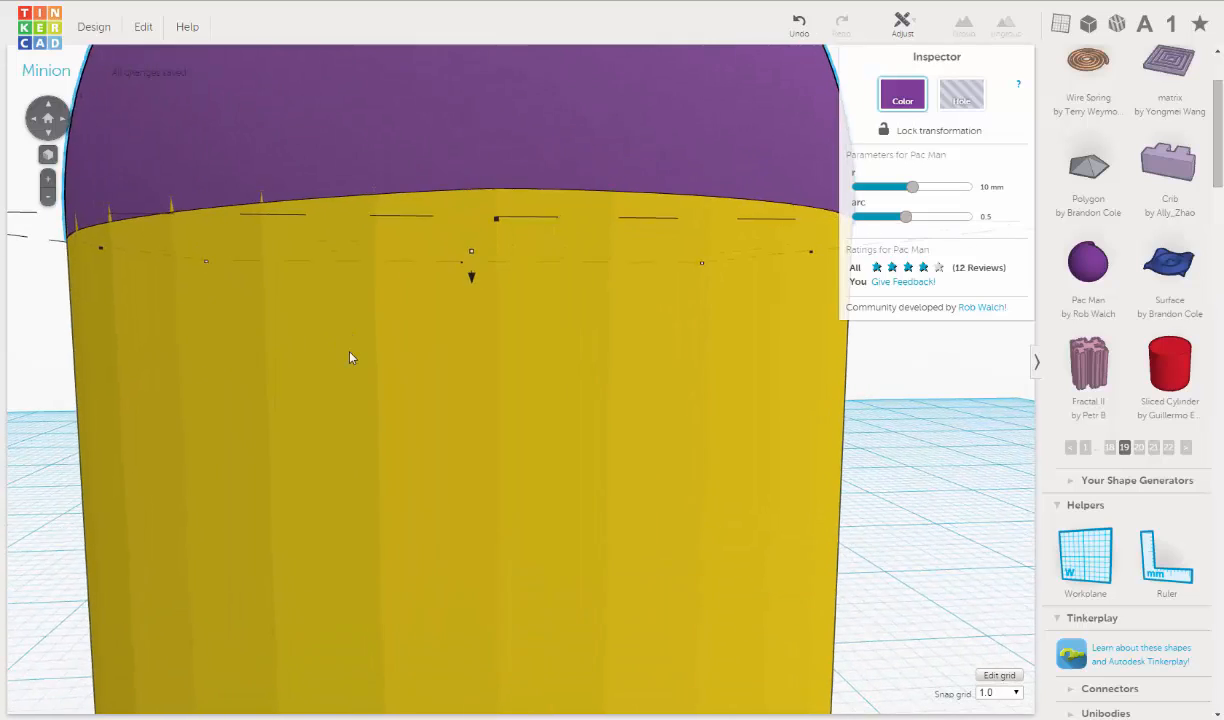
scroll(350, 353, down, 2)
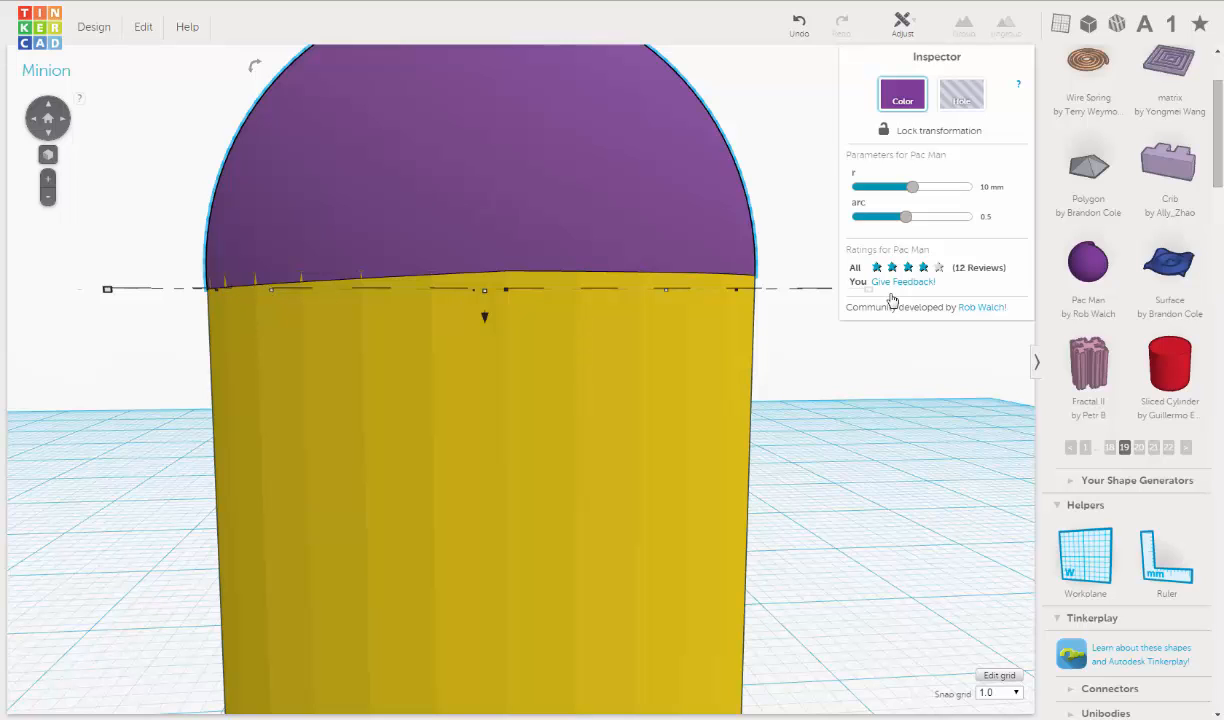
scroll(752, 356, down, 3)
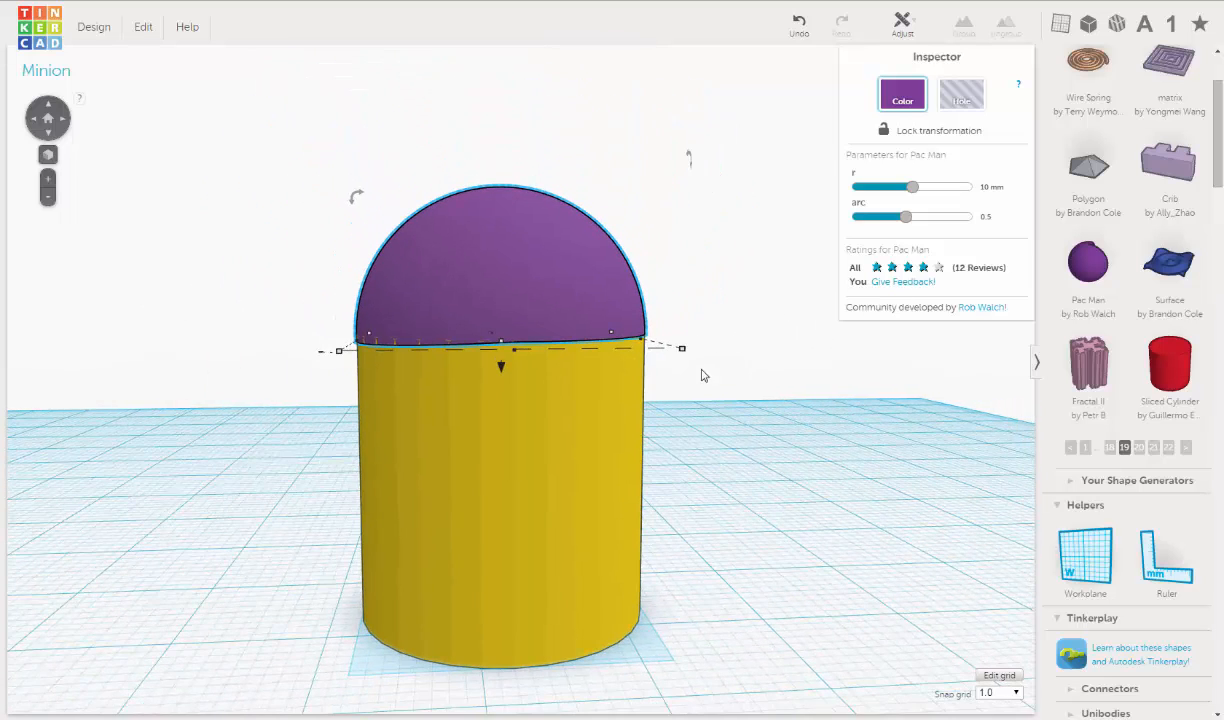
mouse_move(707, 387)
right_down()
mouse_move(702, 396)
mouse_move(702, 368)
right_up()
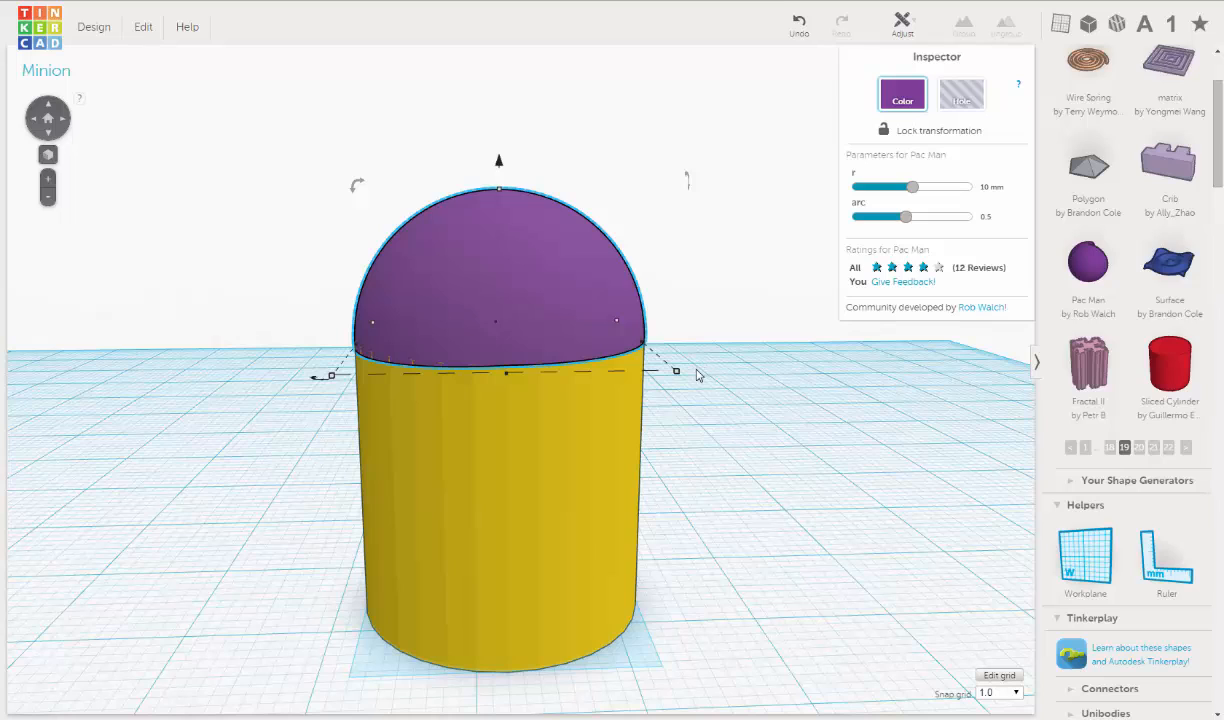
- Recolor the purple half sphere with the bright yellow preset to match the cylinder
click(722, 315)
click(499, 213)
click(880, 100)
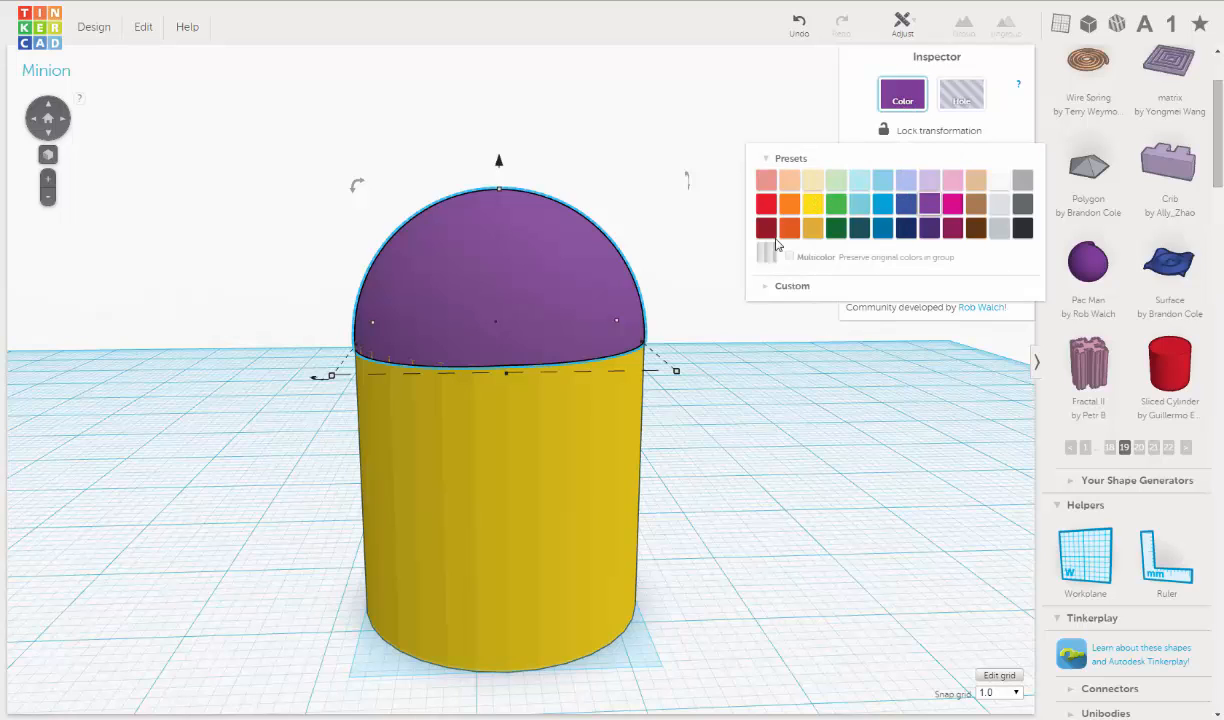
click(813, 205)
right_drag(735, 402, 730, 386)
scroll(730, 379, down, 2)
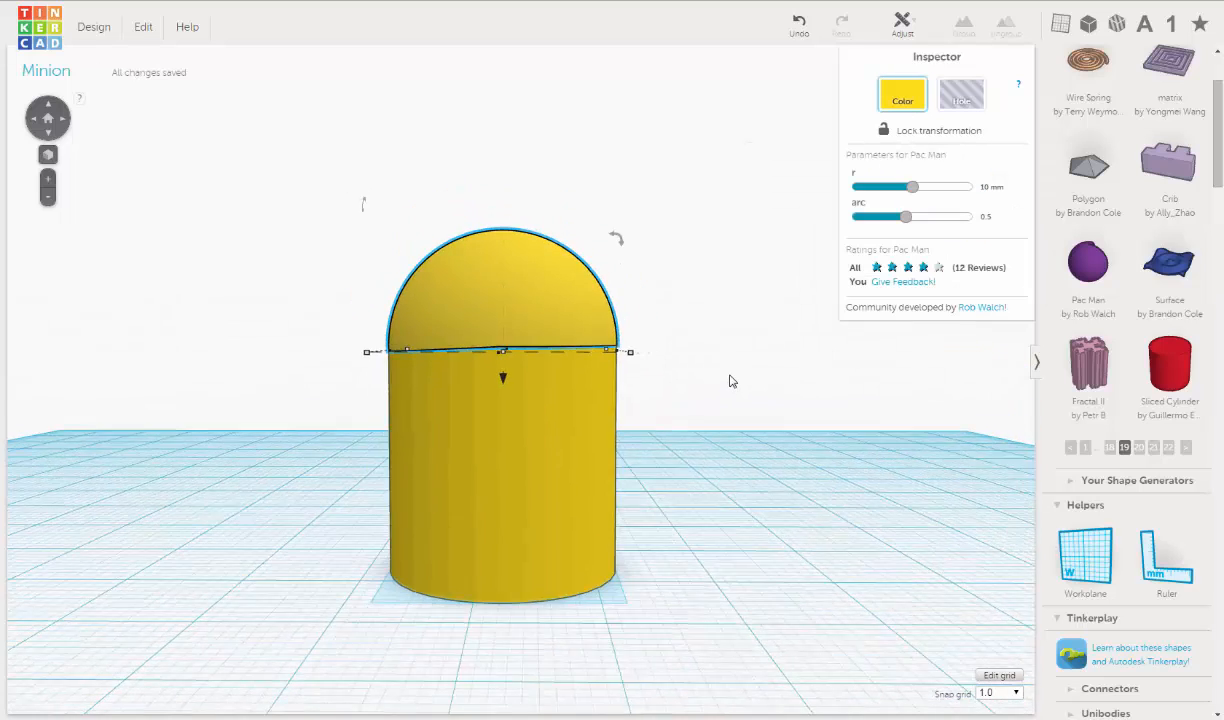
scroll(732, 381, down, 1)
middle_drag(733, 381, 756, 380)
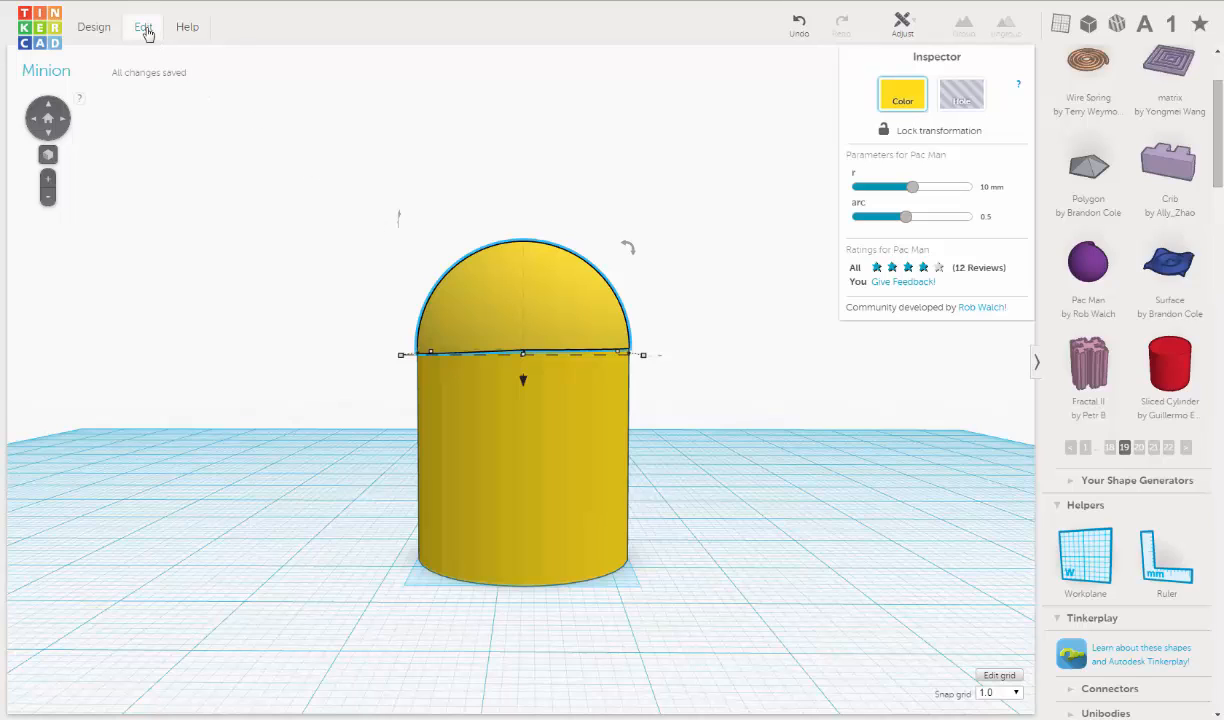
- Duplicate the yellow half sphere and lower the copy beneath the cylinder
click(143, 28)
click(157, 92)
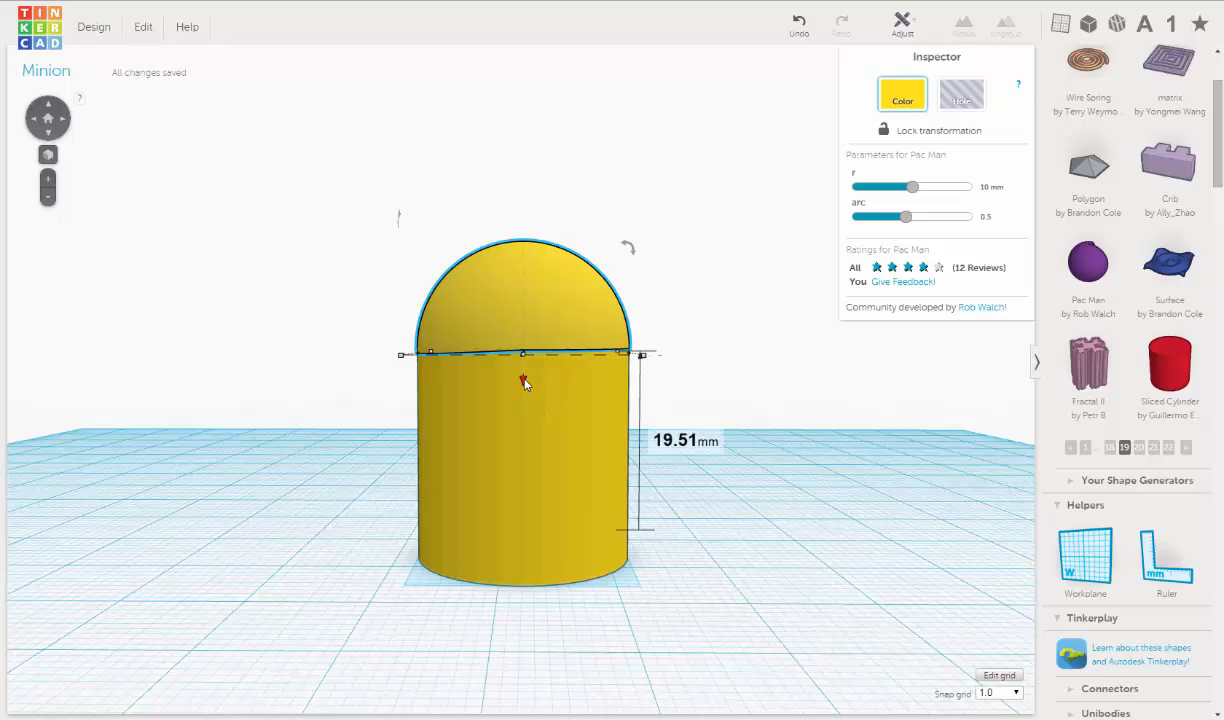
drag(522, 381, 528, 708)
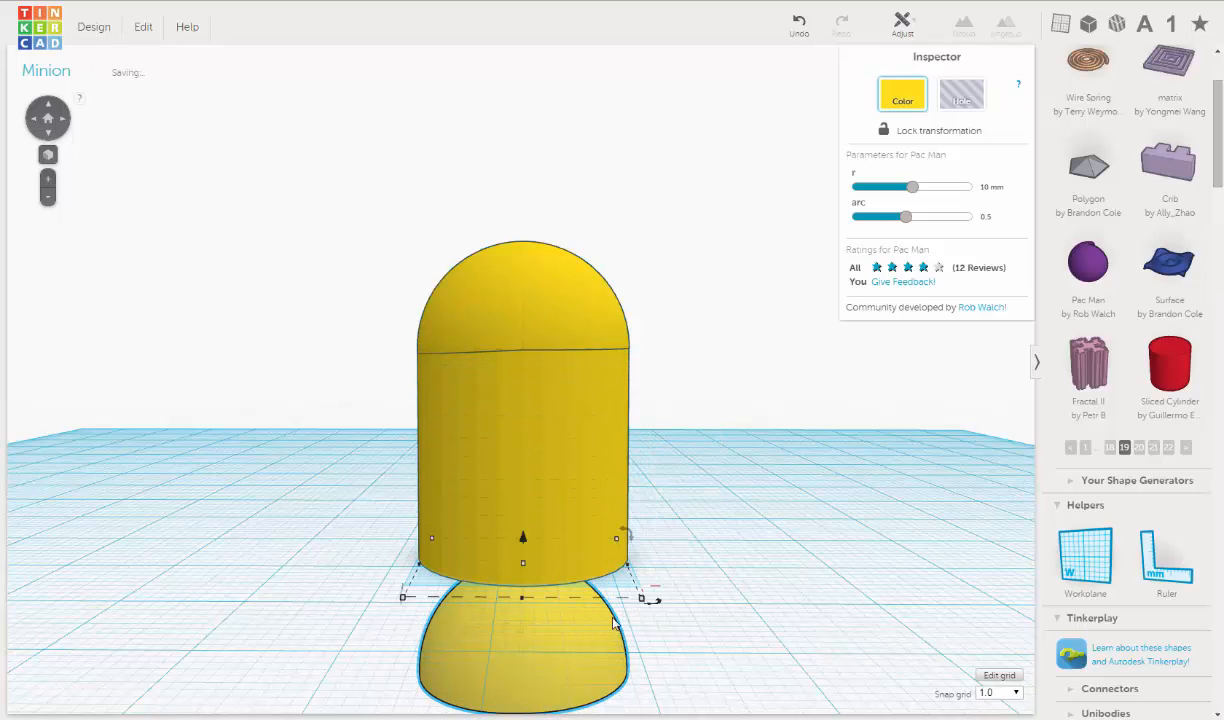
middle_drag(621, 608, 622, 542)
right_drag(622, 543, 637, 515)
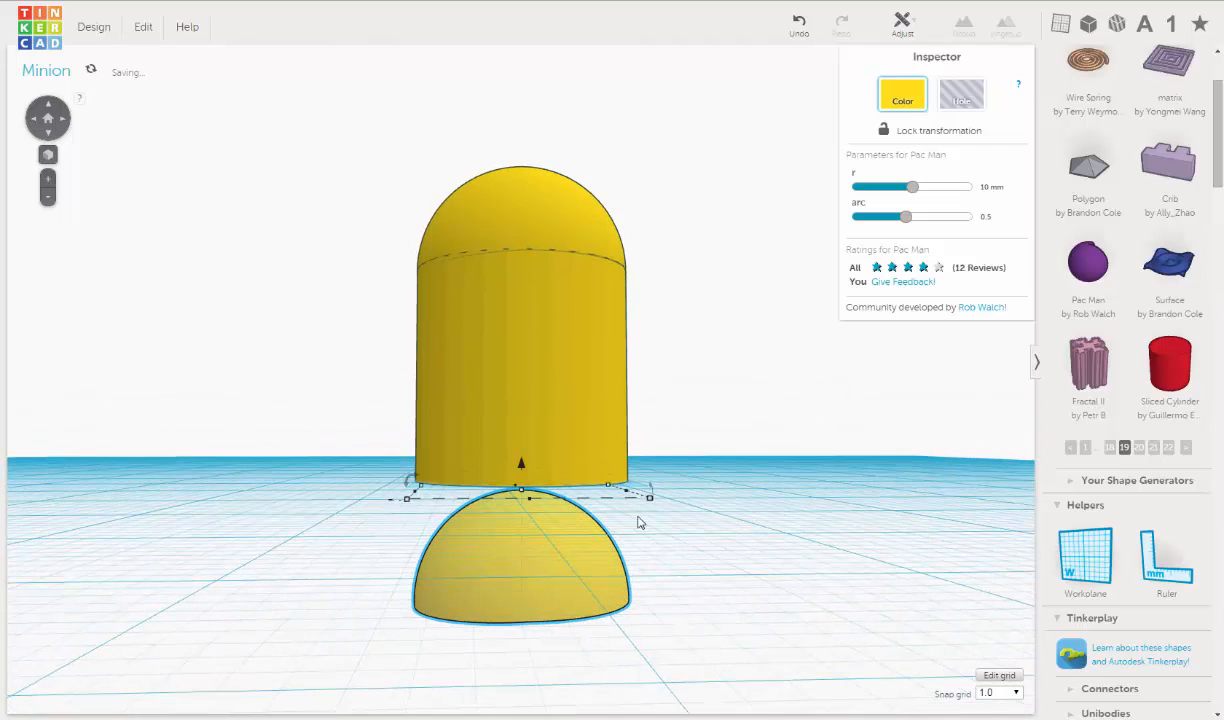
- Flip the lower half sphere upside down and fit its flat face flush against the cylinder's base
drag(411, 488, 602, 590)
mouse_move(529, 465)
mouse_down()
mouse_move(520, 453)
mouse_move(520, 470)
mouse_up()
scroll(520, 500, up, 3)
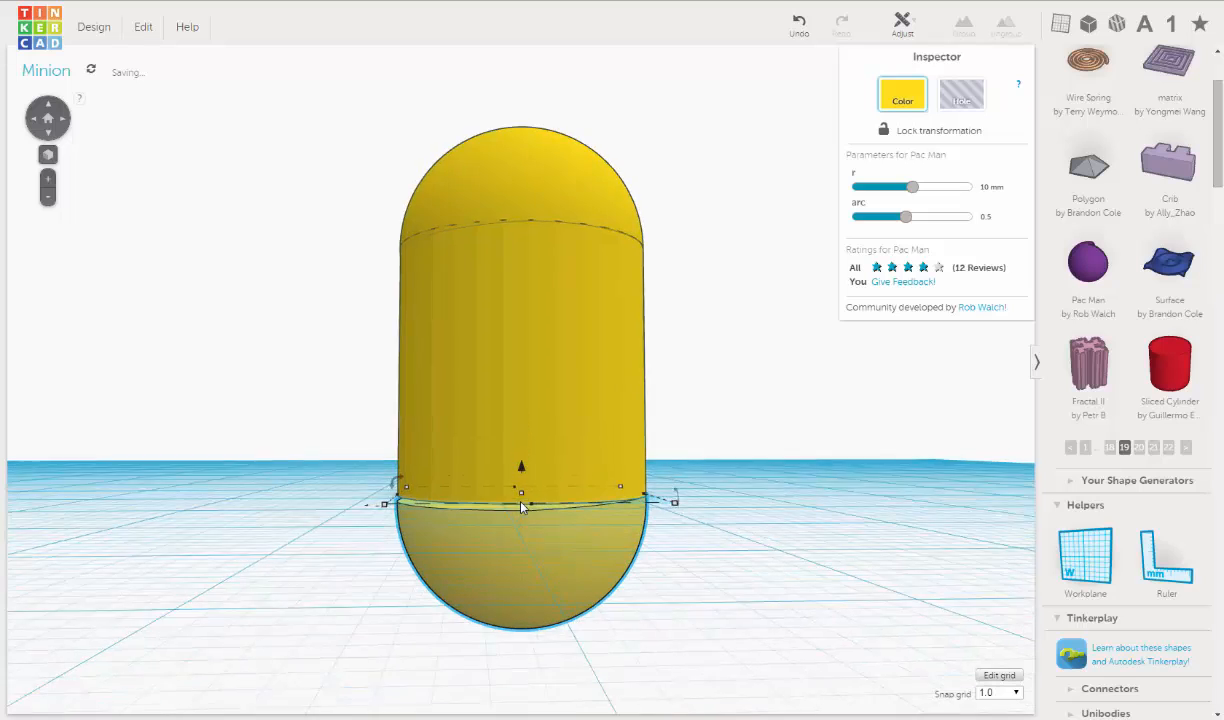
right_drag(521, 506, 579, 405)
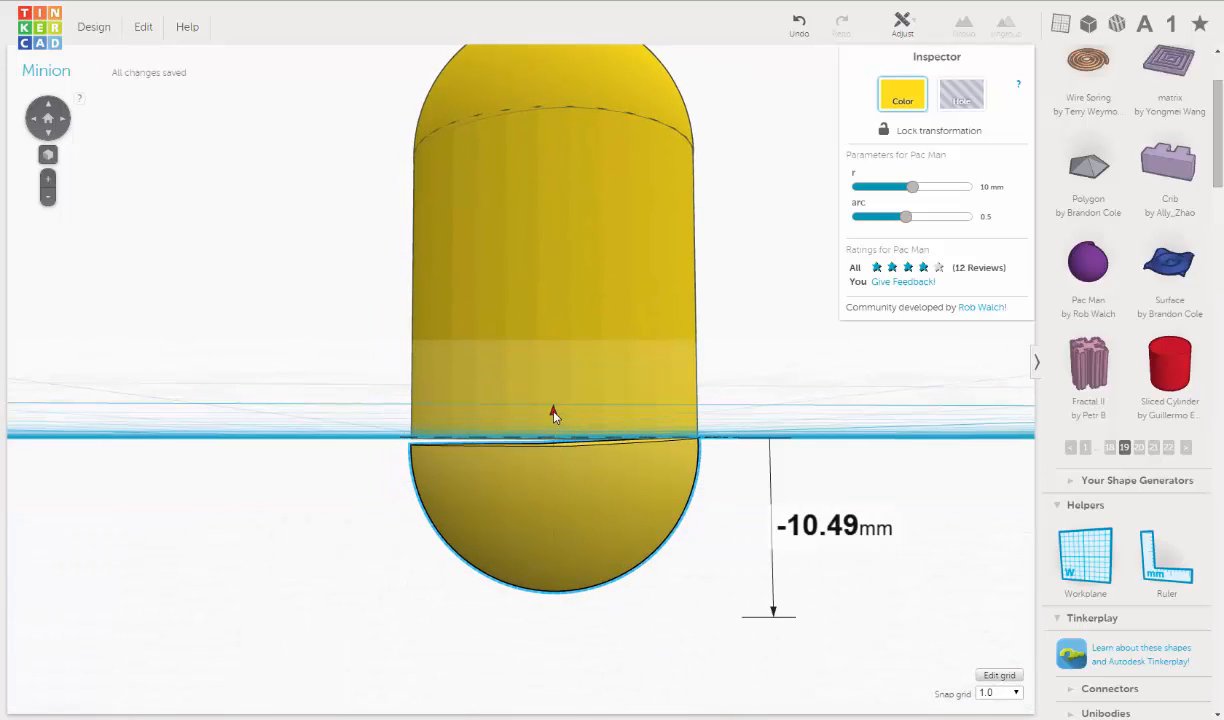
right_drag(575, 505, 555, 503)
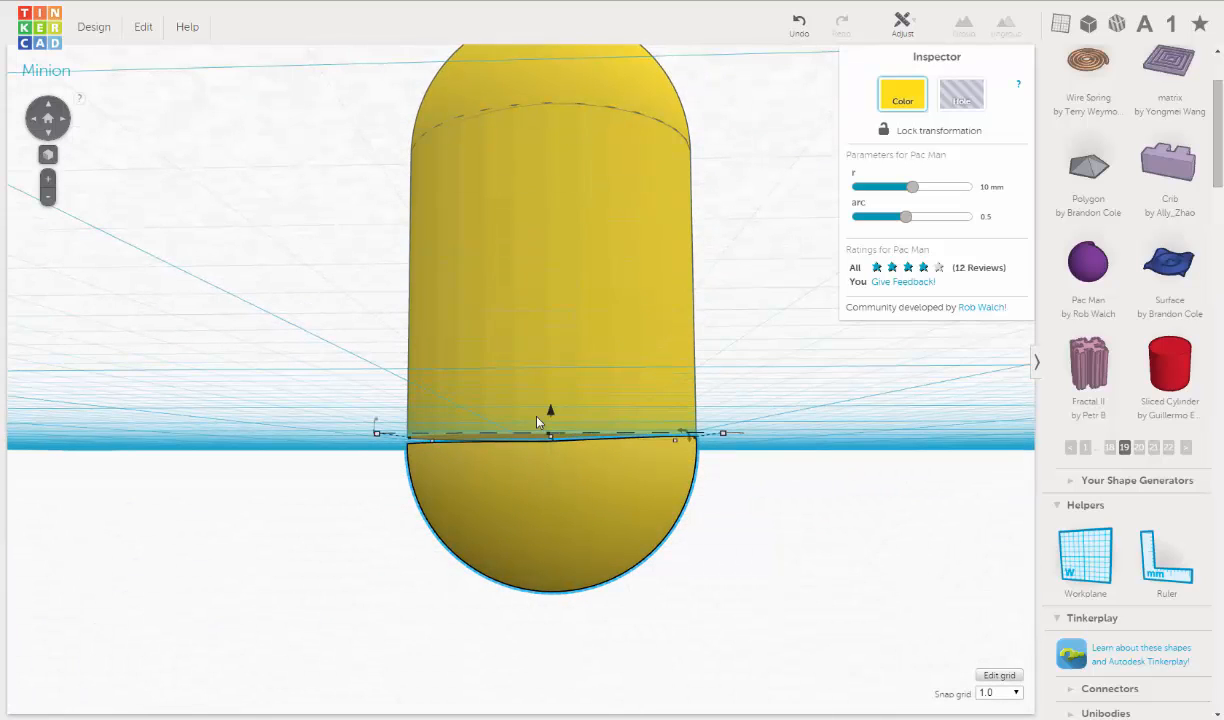
mouse_move(553, 414)
drag(553, 414, 561, 428)
right_drag(565, 478, 566, 481)
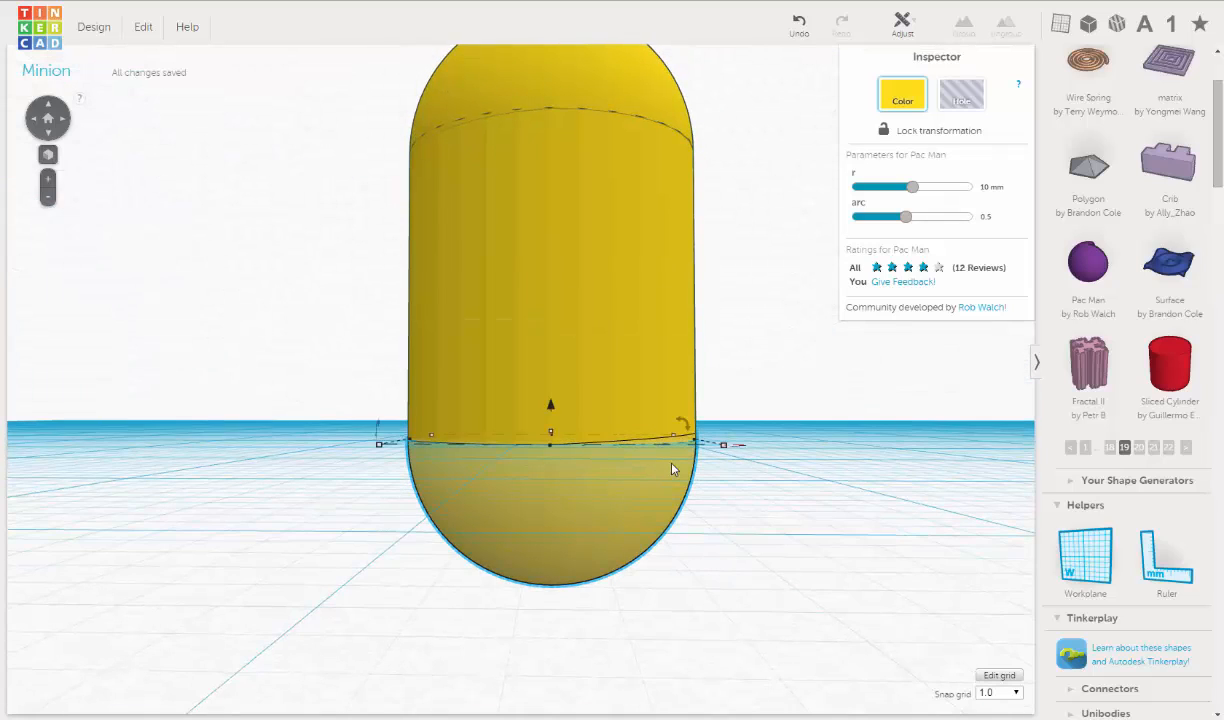
- Select the cylinder and both half spheres and raise them together so the rounded bottom clears the workplane
scroll(698, 468, down, 3)
right_drag(698, 468, 812, 412)
scroll(731, 417, down, 3)
drag(403, 187, 552, 406)
mouse_move(573, 477)
right_down()
mouse_move(590, 508)
mouse_move(576, 481)
right_up()
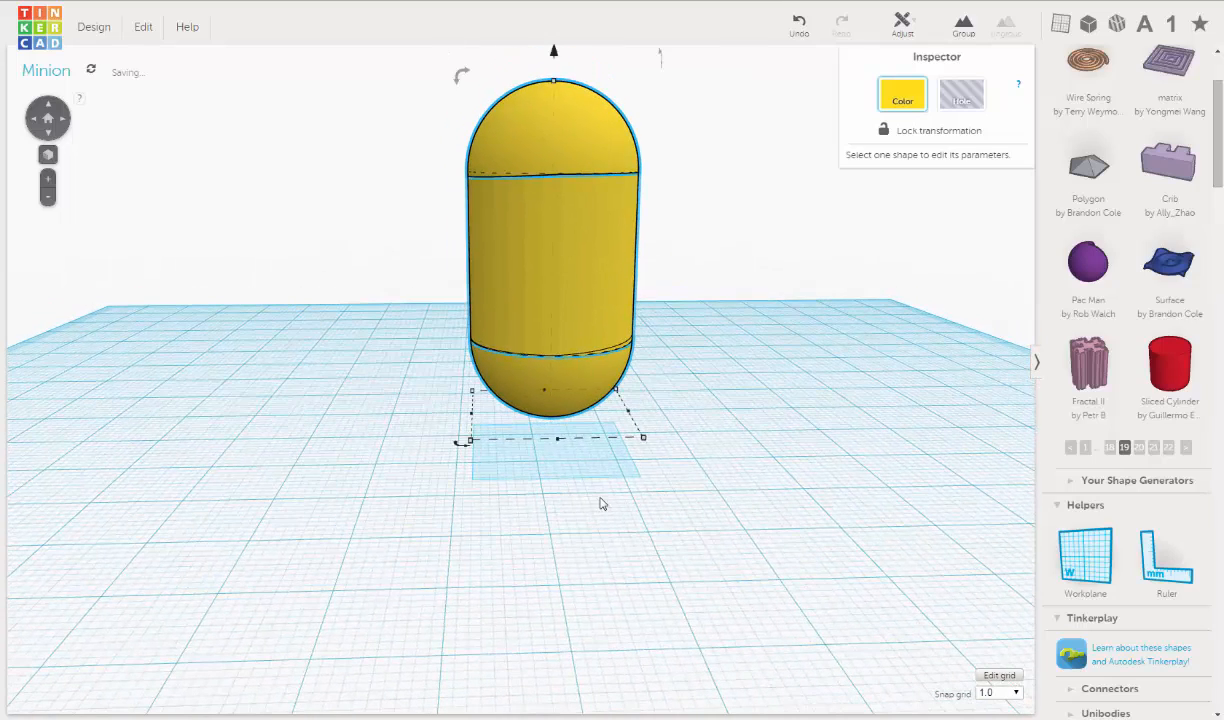
click(730, 291)
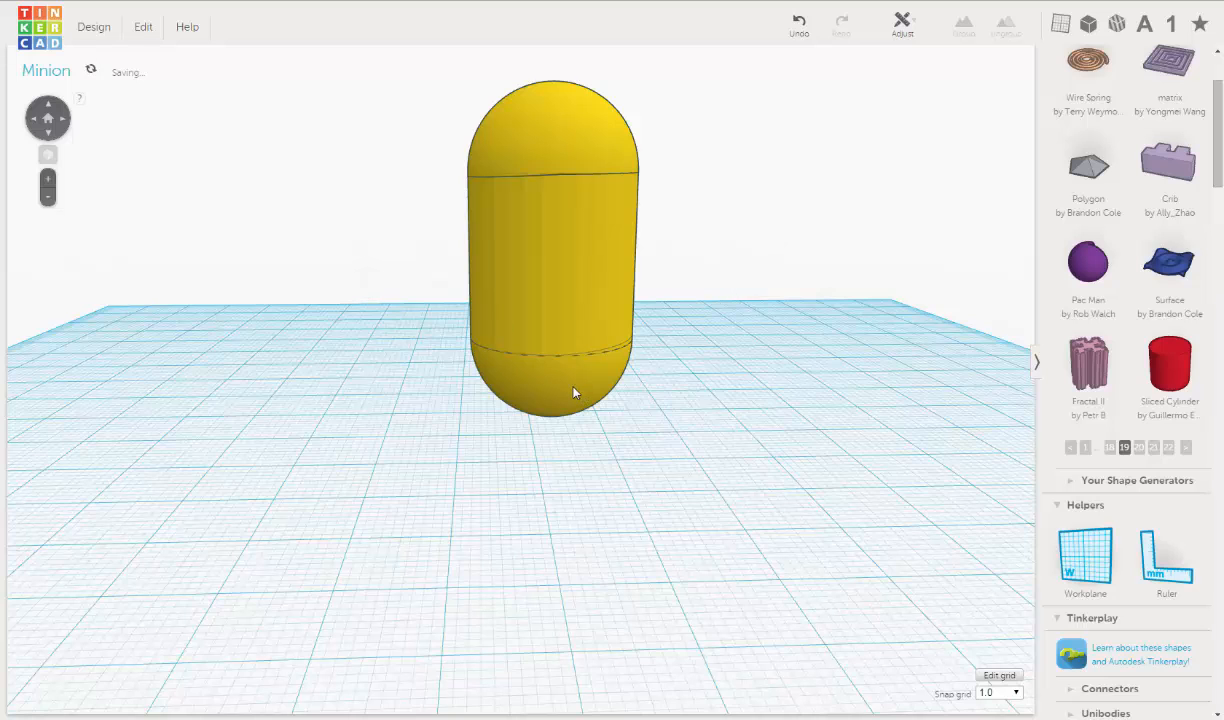
right_drag(746, 270, 722, 268)
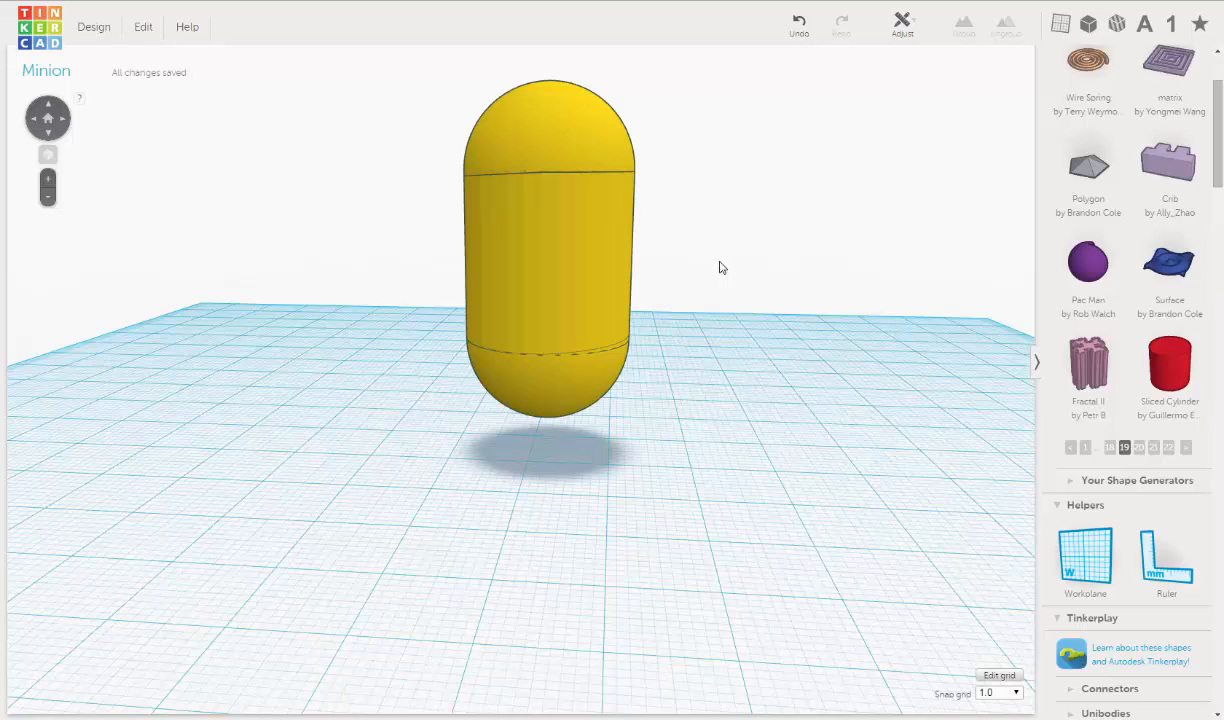
right_drag(619, 300, 665, 316)
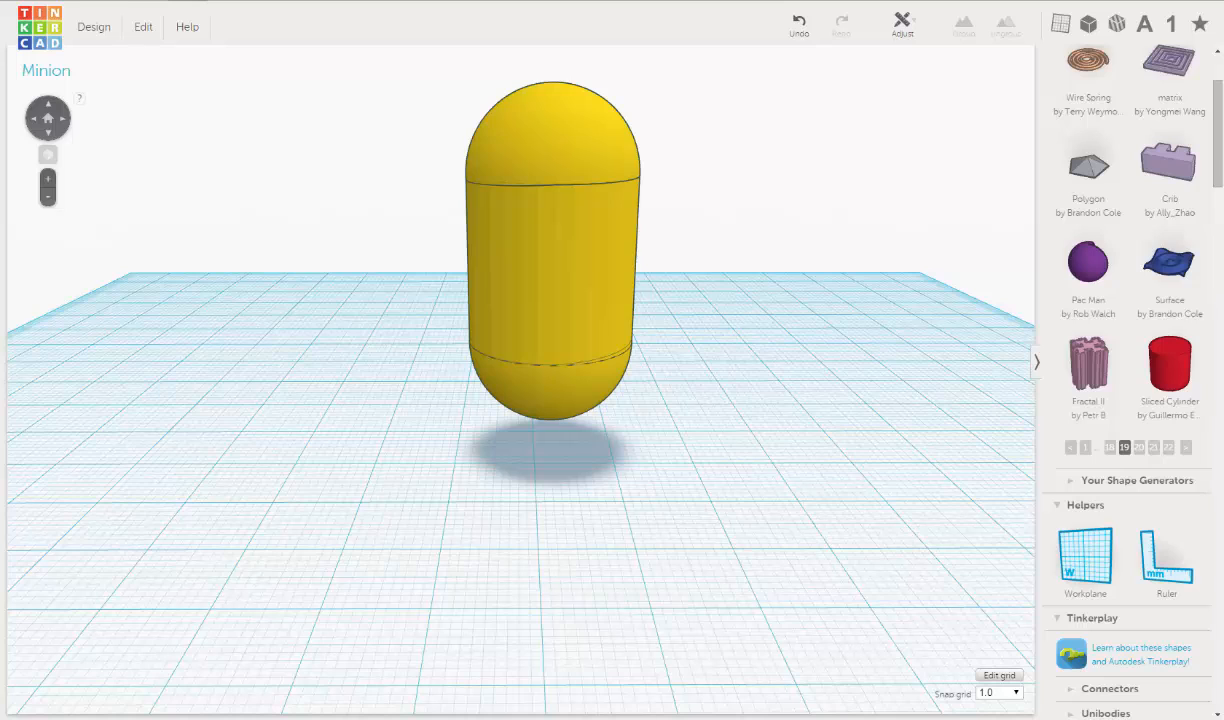
- Open a new browser tab, search Google Images for "minions" and examine the body shapes in the pictures
click(312, 1)
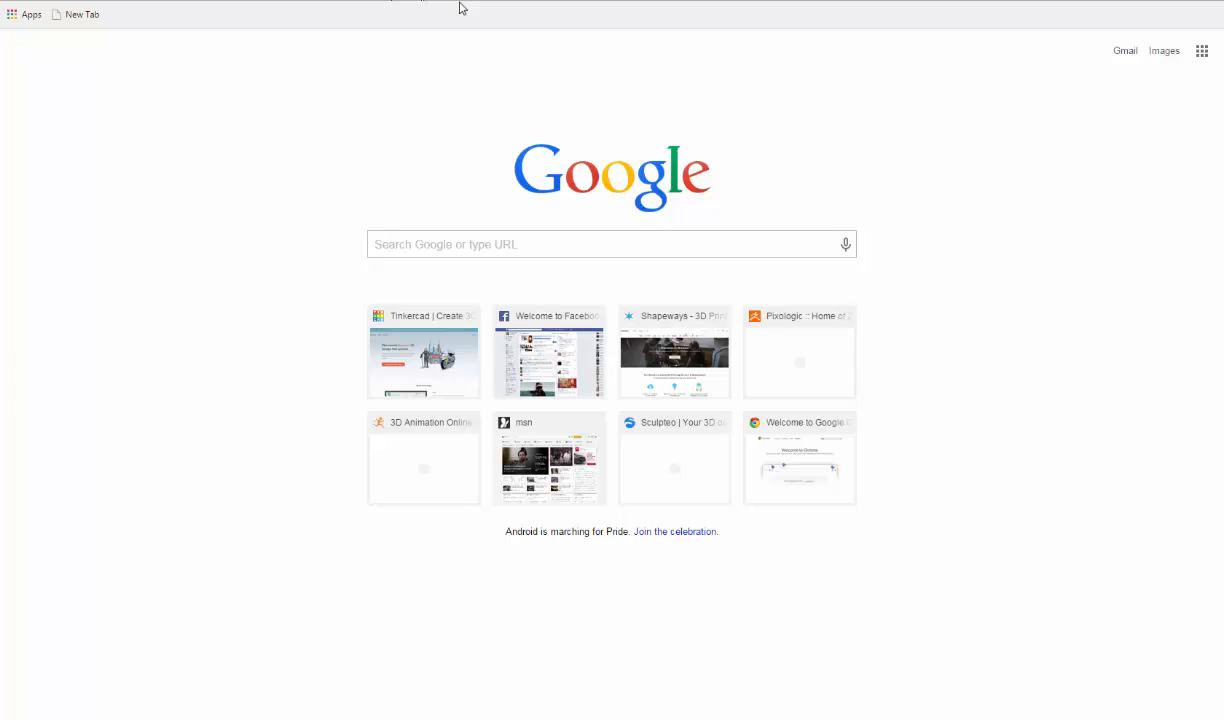
text(m)
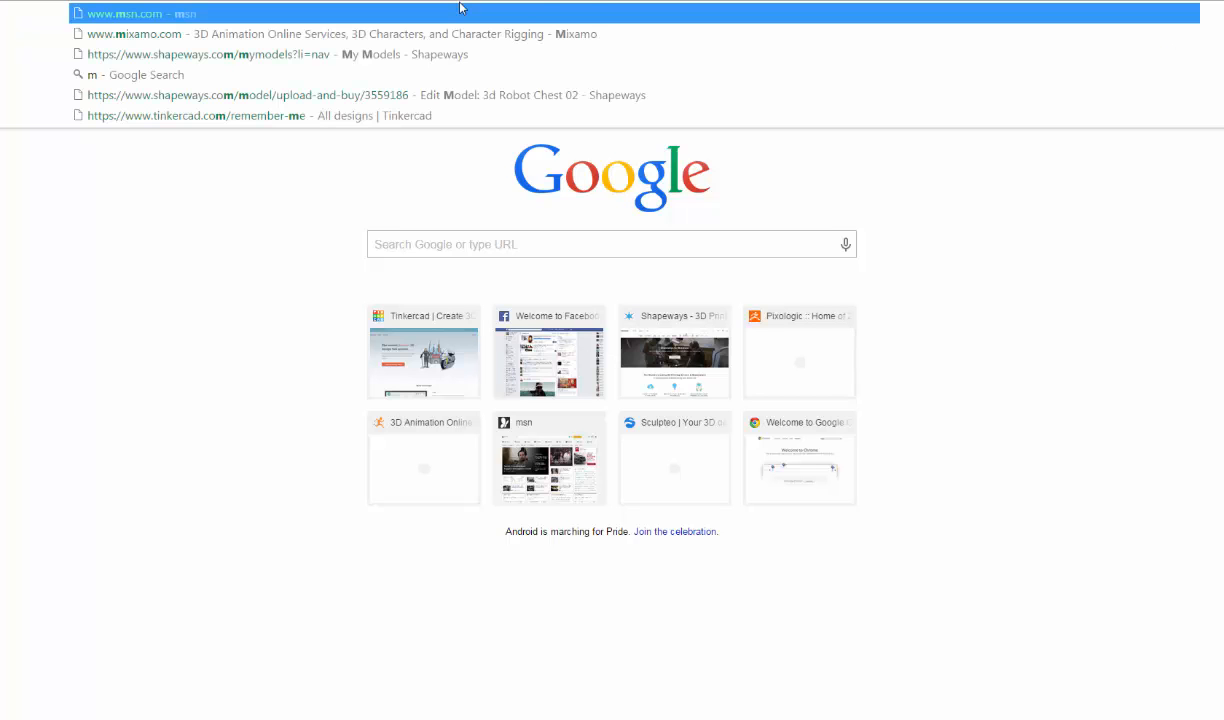
text(in)
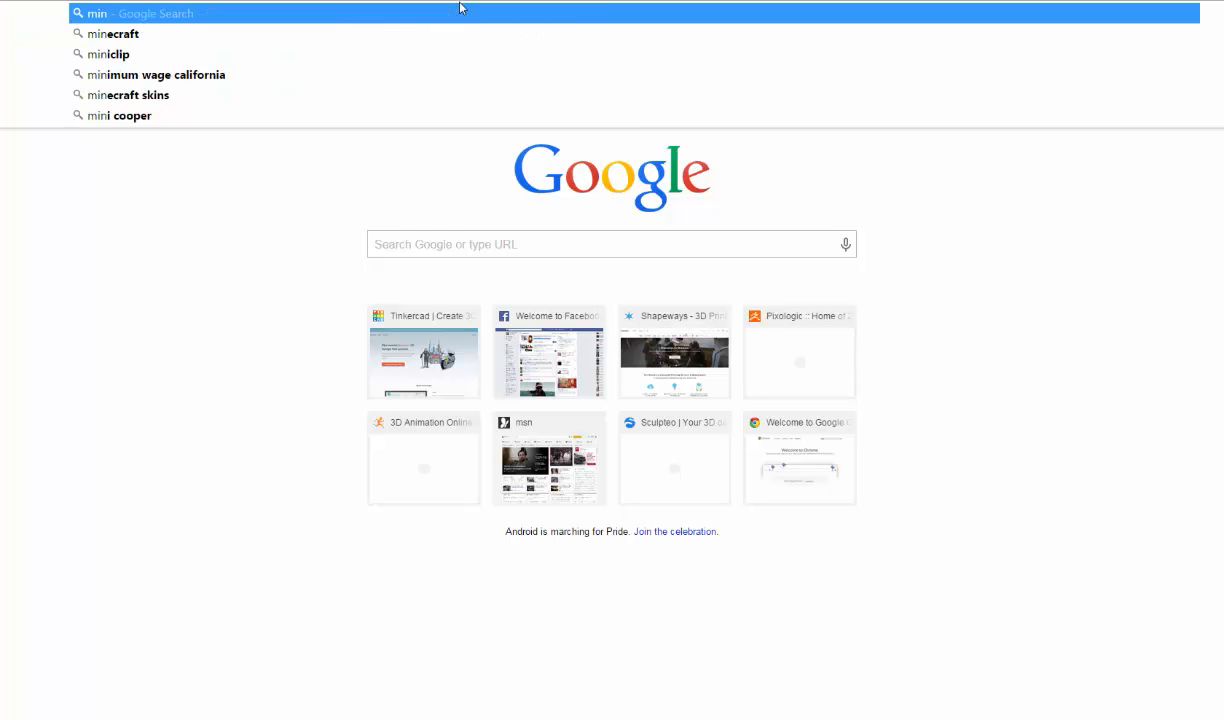
text(ion)
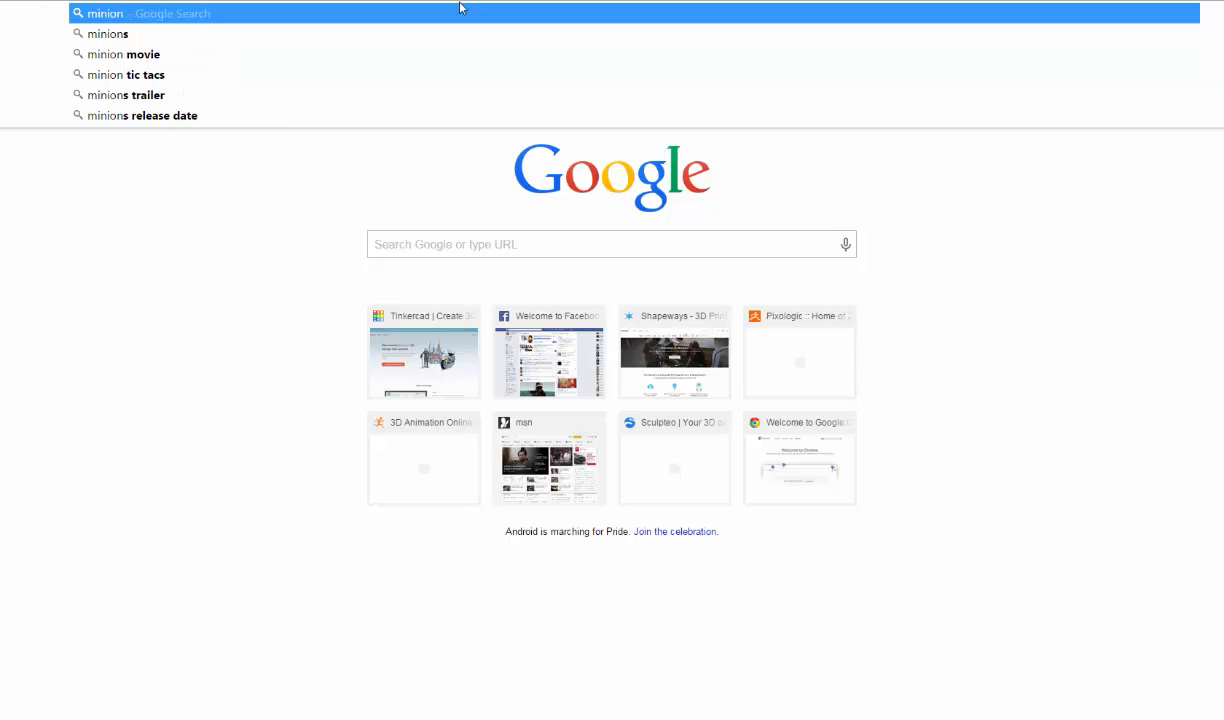
text(s)
key(Return)
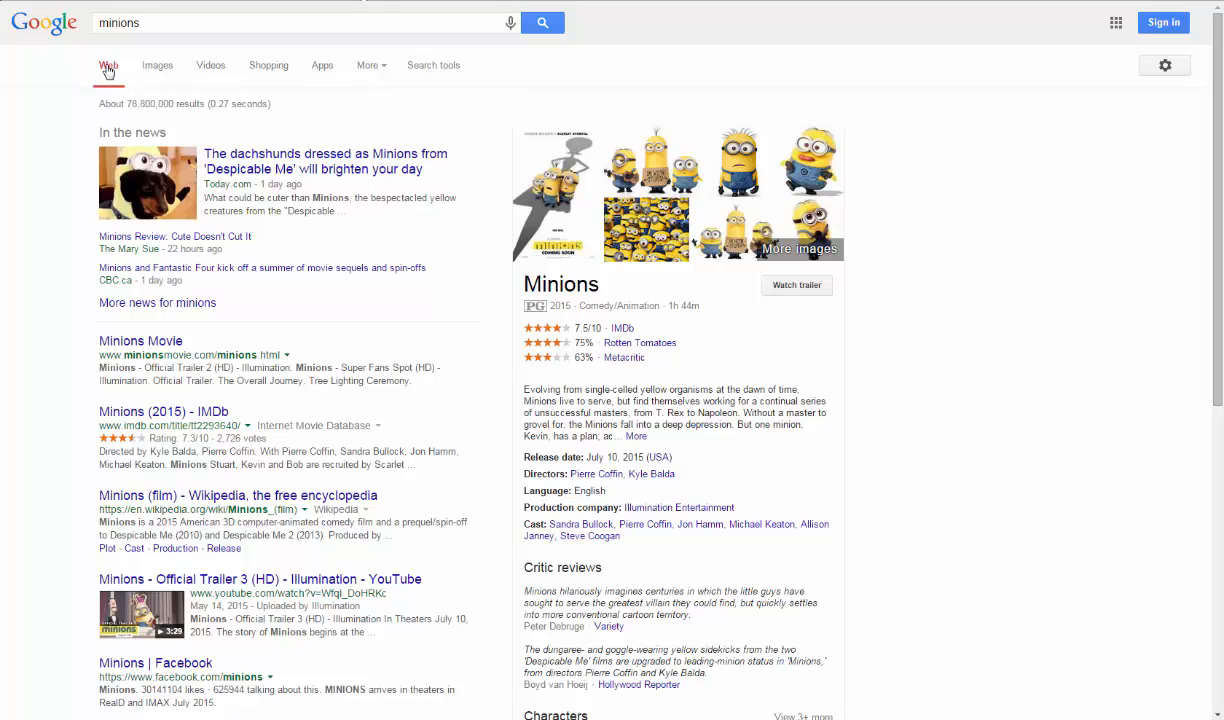
click(150, 67)
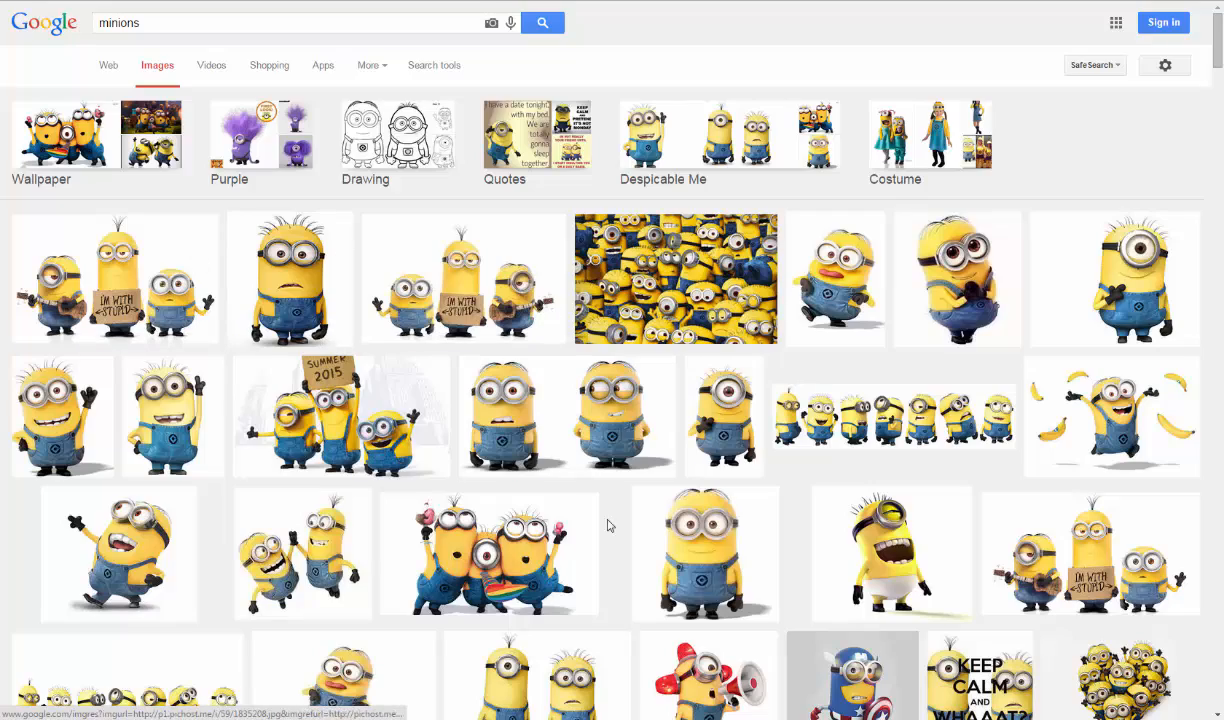
scroll(630, 435, down, 2)
scroll(638, 434, down, 2)
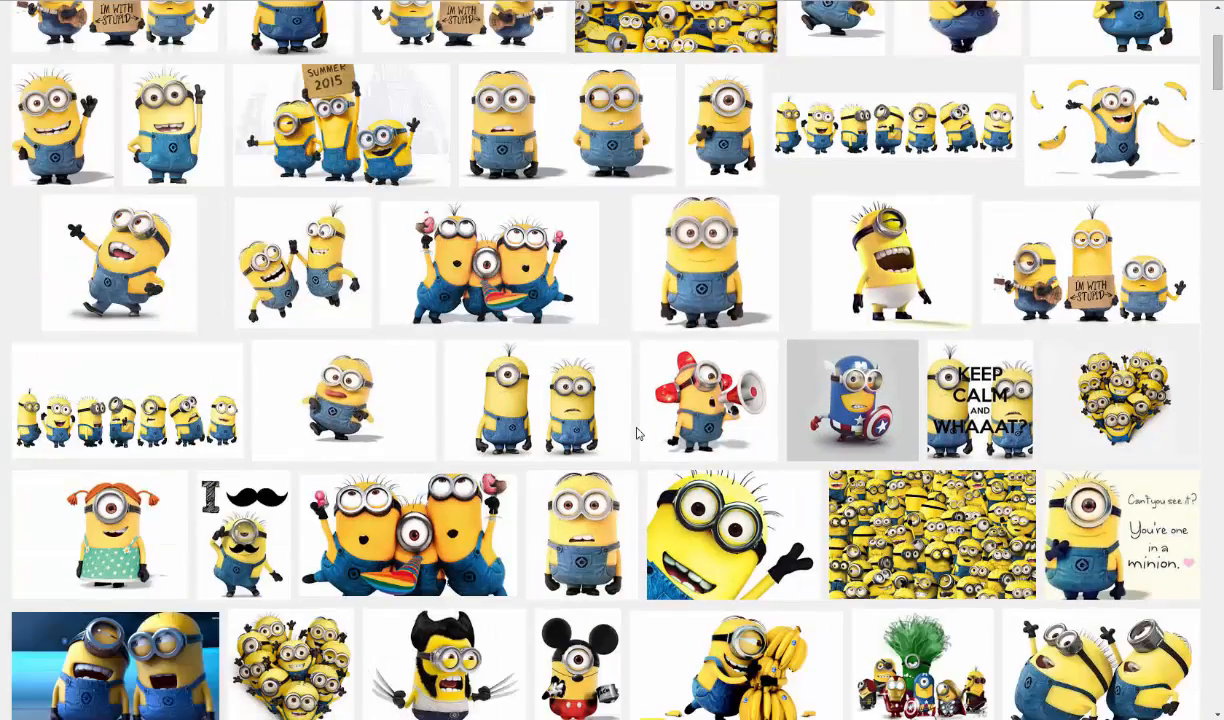
scroll(639, 431, up, 4)
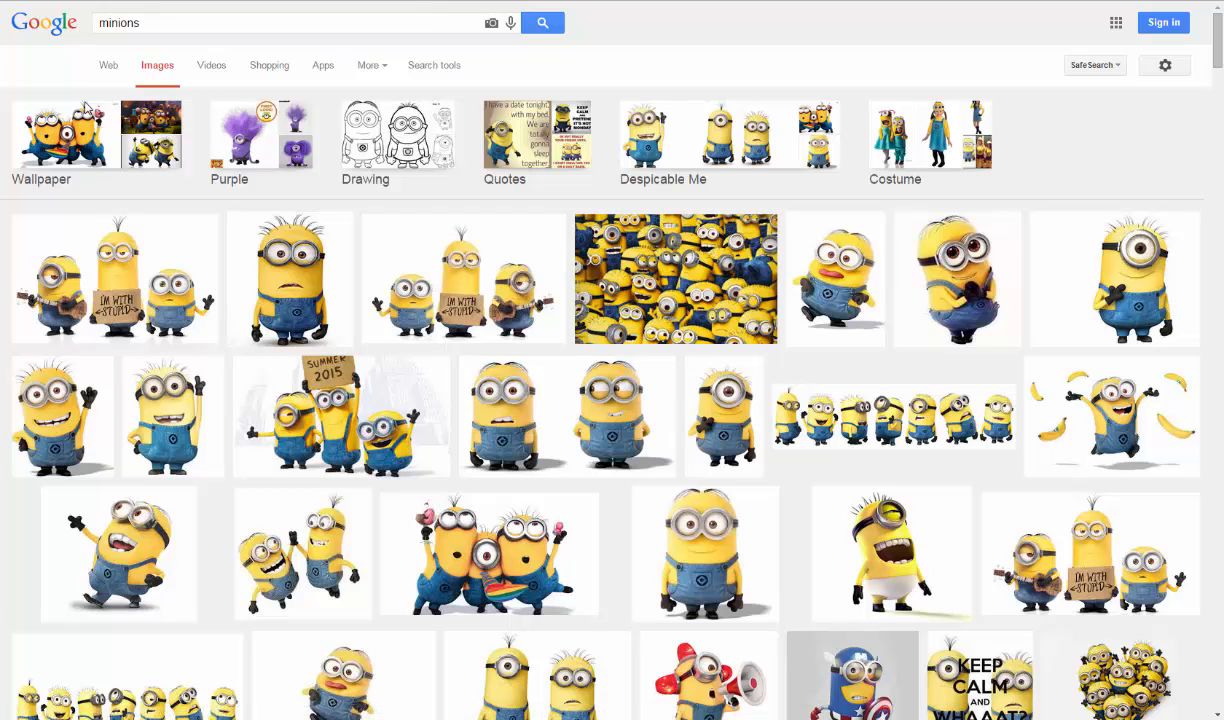
- Enlarge the front-facing Minion picture, return to Tinkercad and flatten the lower half sphere to a height of 5.49 mm
click(312, 270)
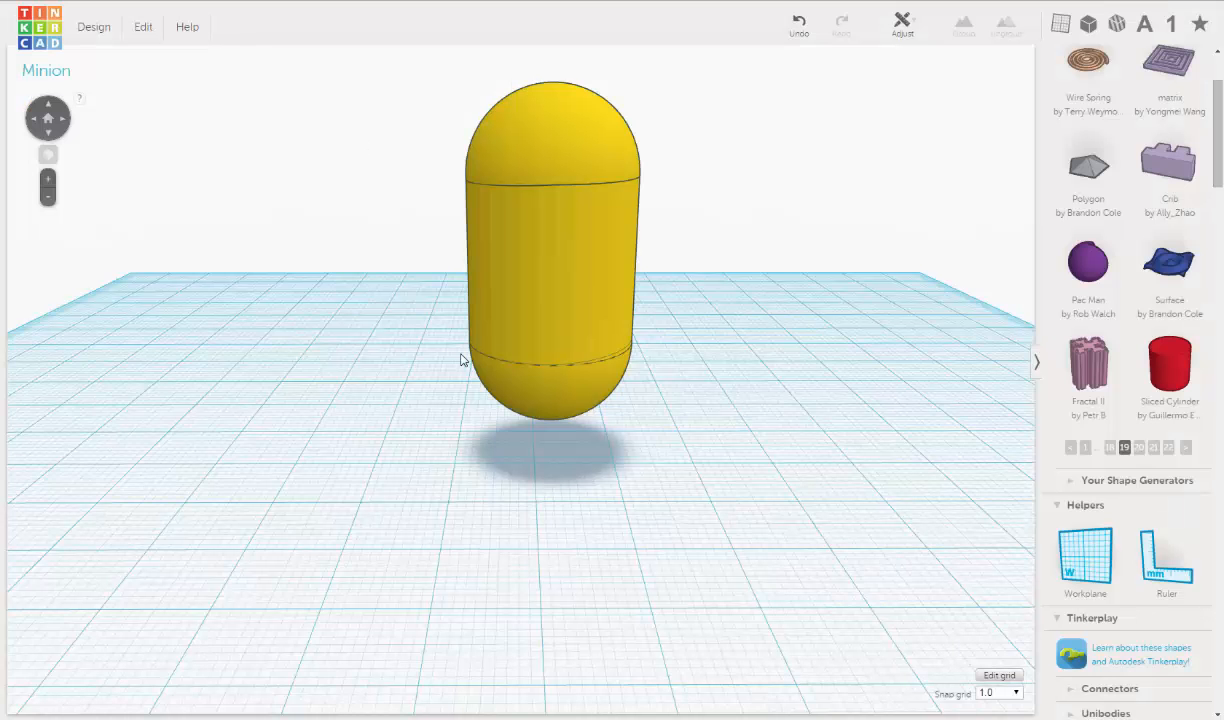
click(573, 386)
middle_drag(575, 413, 574, 355)
right_drag(574, 355, 573, 325)
scroll(569, 362, up, 3)
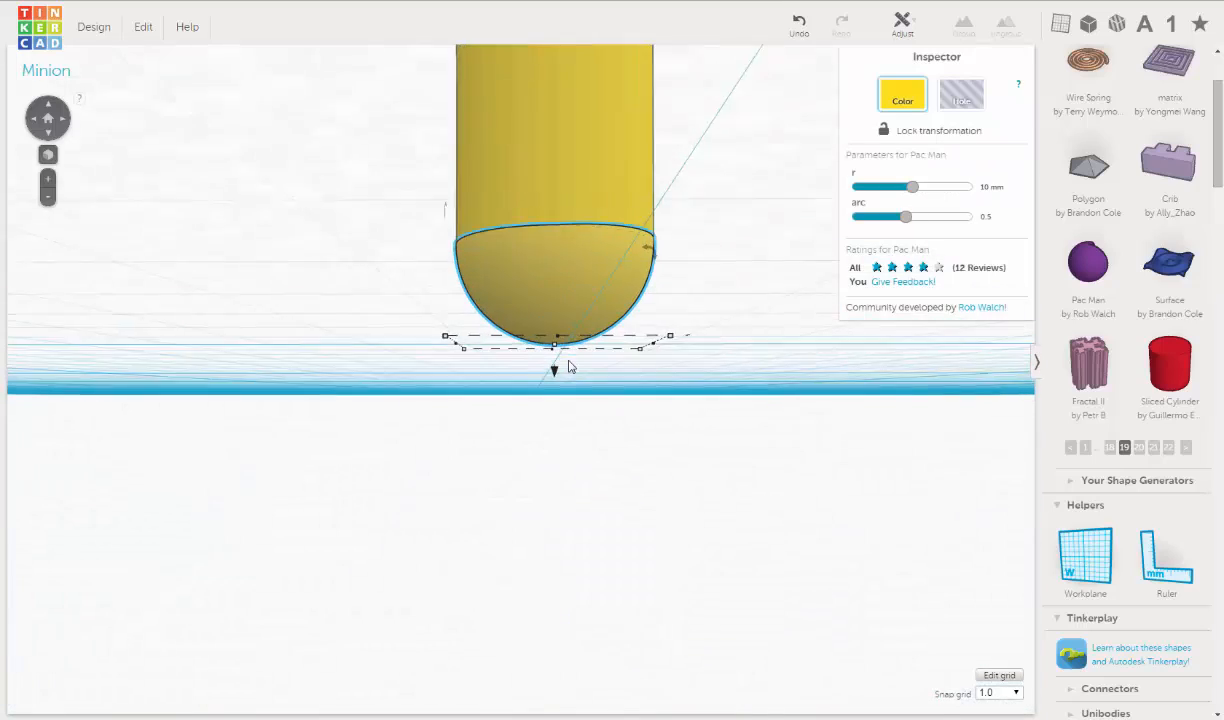
mouse_move(558, 344)
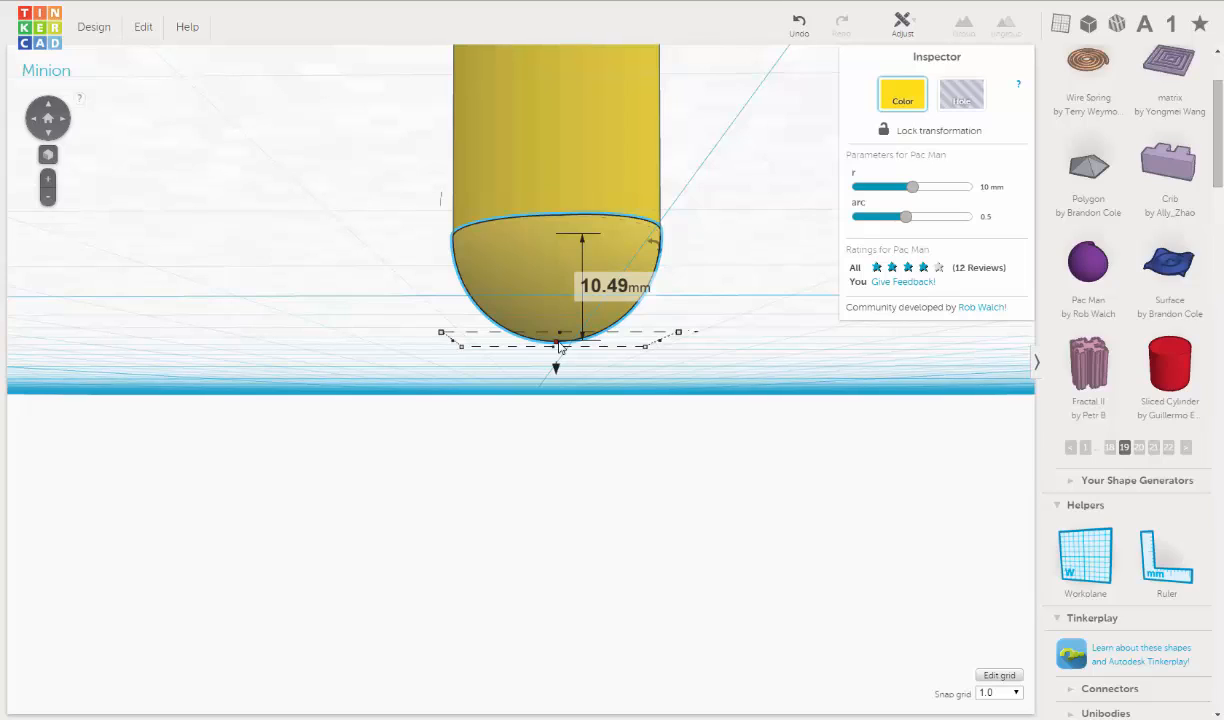
drag(558, 345, 560, 280)
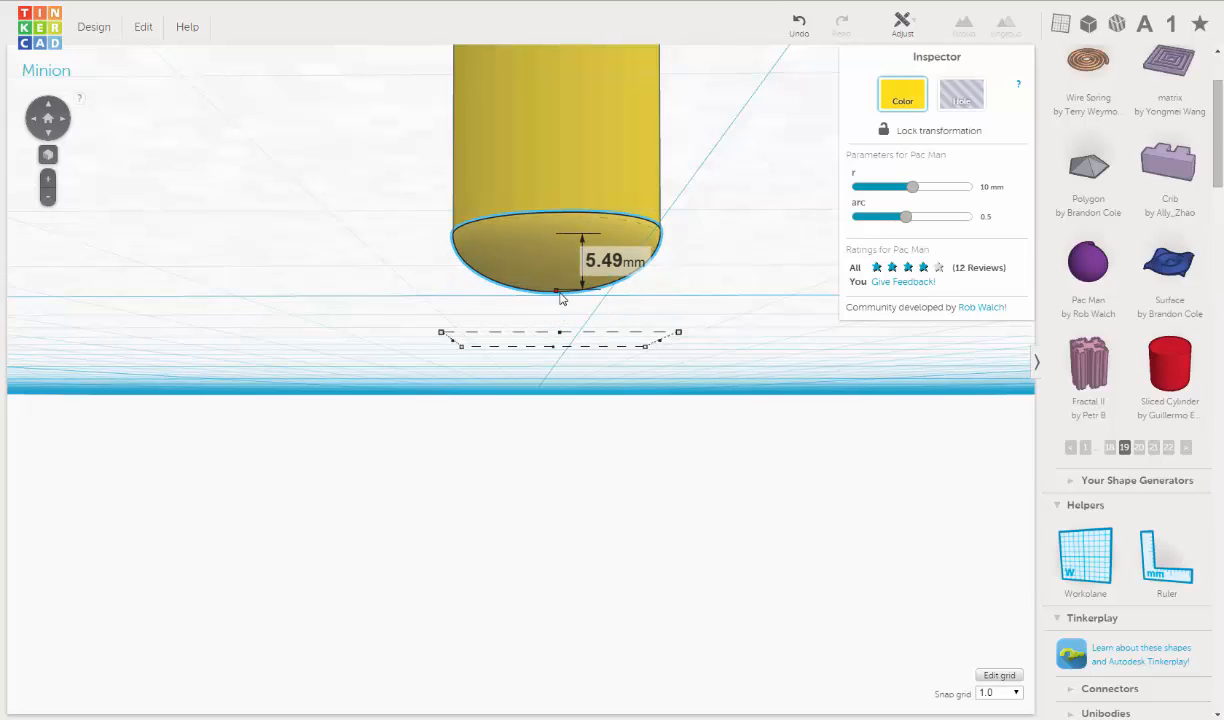
- Compare the flattened bottom of the yellow body with the enlarged Minion picture in the Google Images tab
right_drag(560, 317, 565, 385)
middle_drag(565, 383, 542, 484)
right_drag(542, 484, 567, 430)
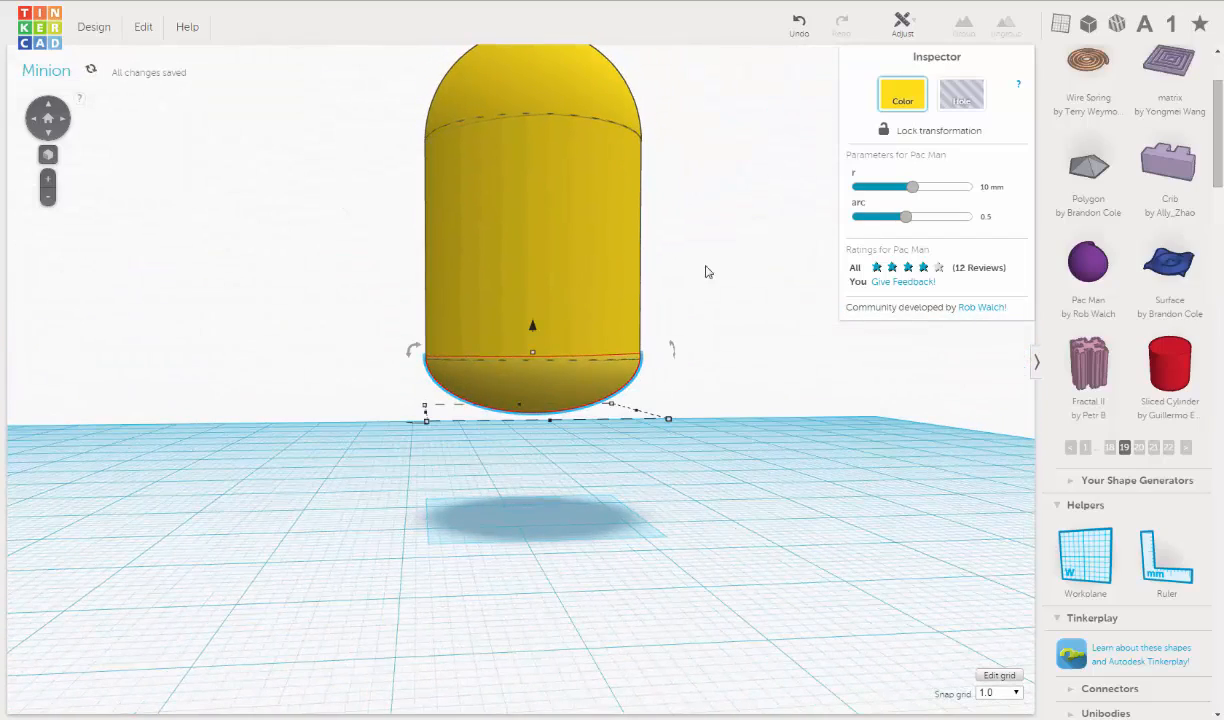
click(222, 0)
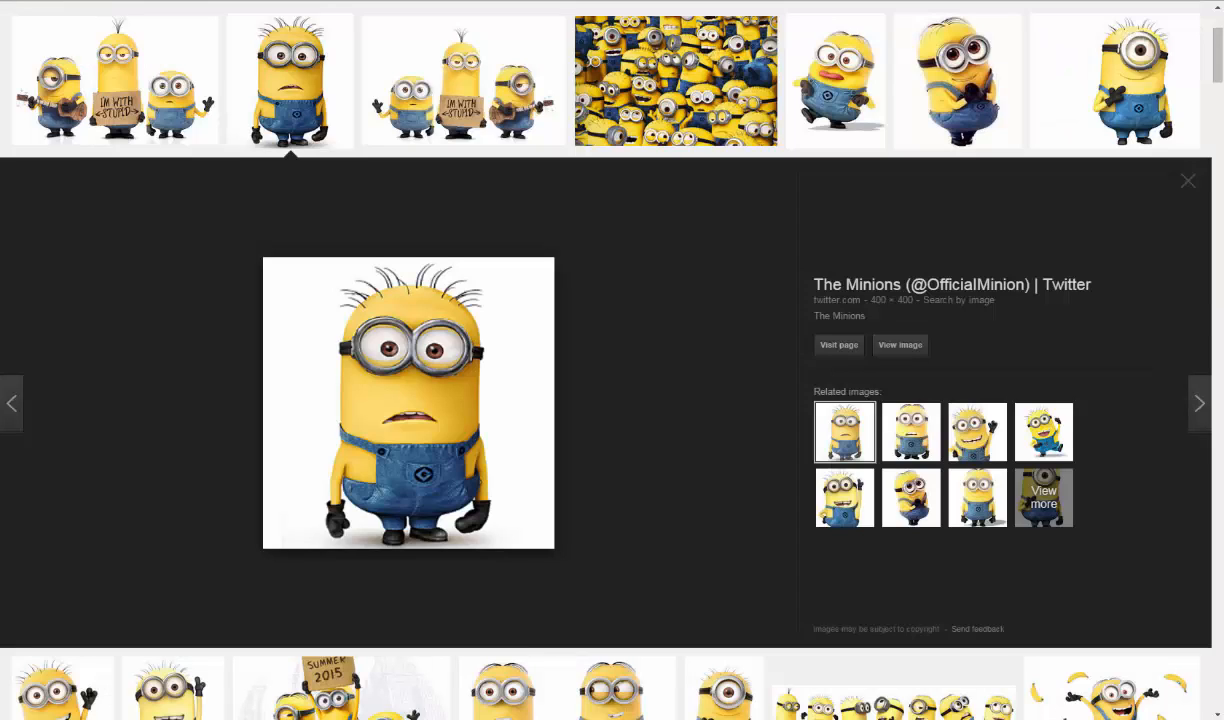
key(ctrl+Tab)
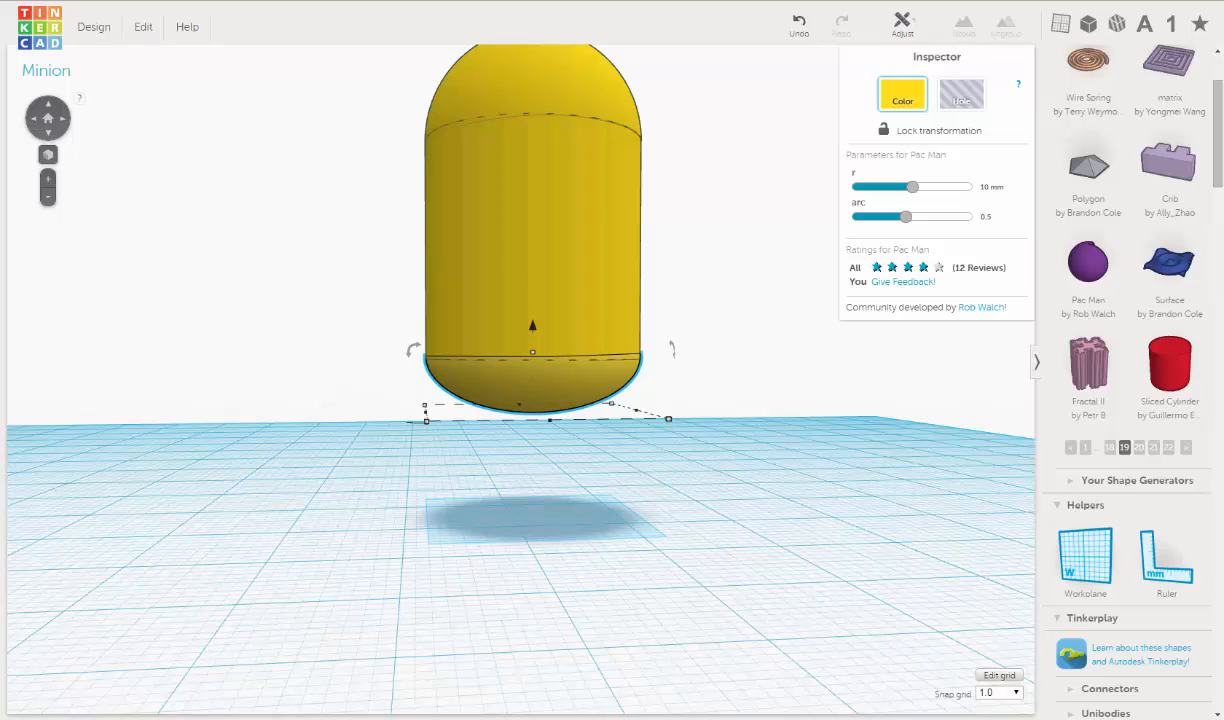
key(ctrl+Tab)
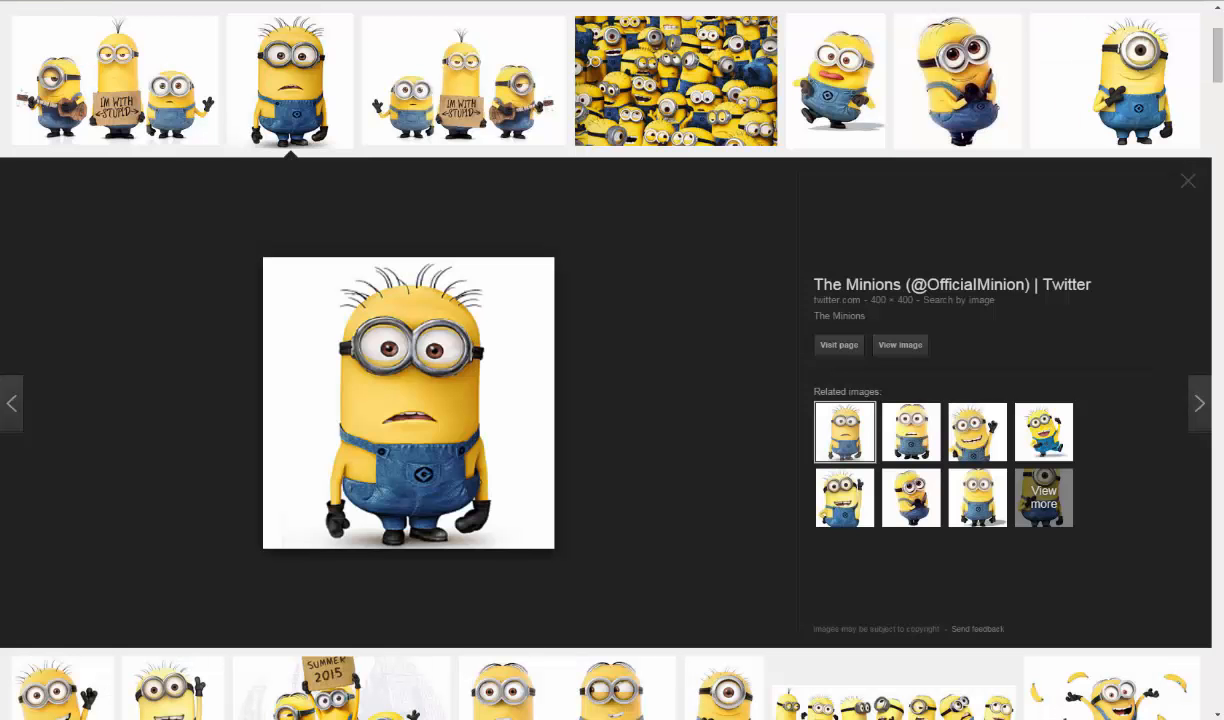
key(ctrl+Tab)
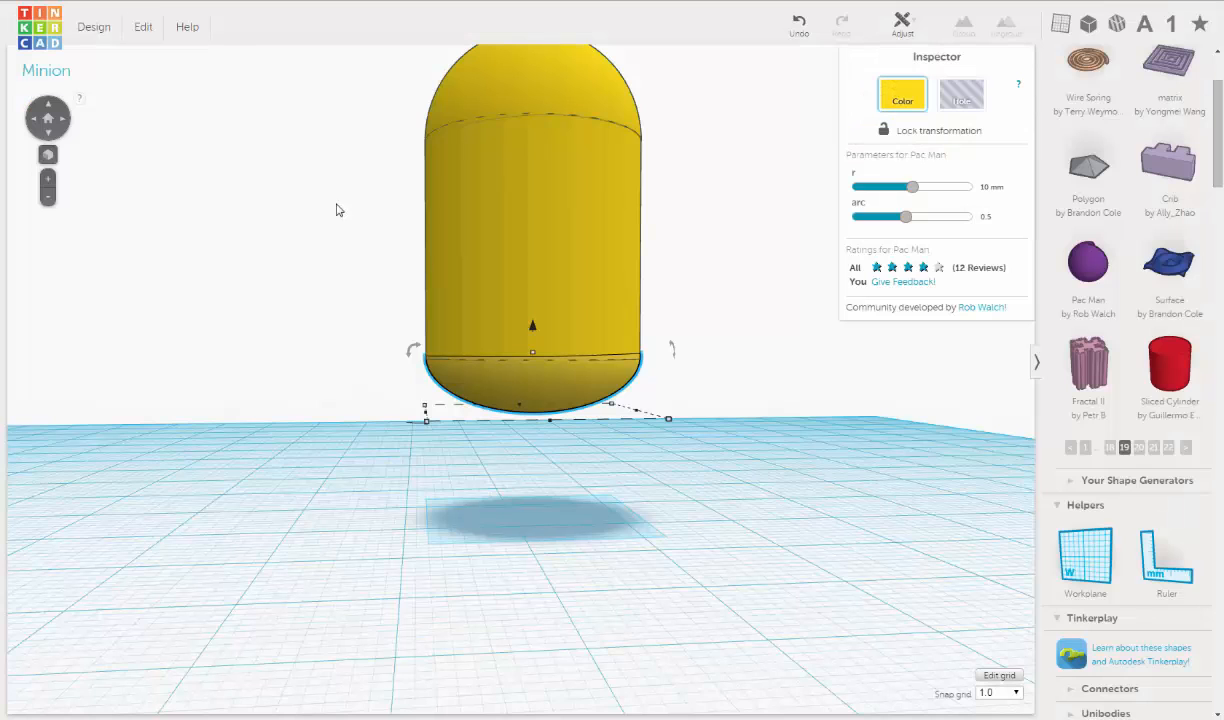
- Flatten the lower half sphere slightly further so the body's underside is a shallower curve
right_drag(541, 408, 538, 402)
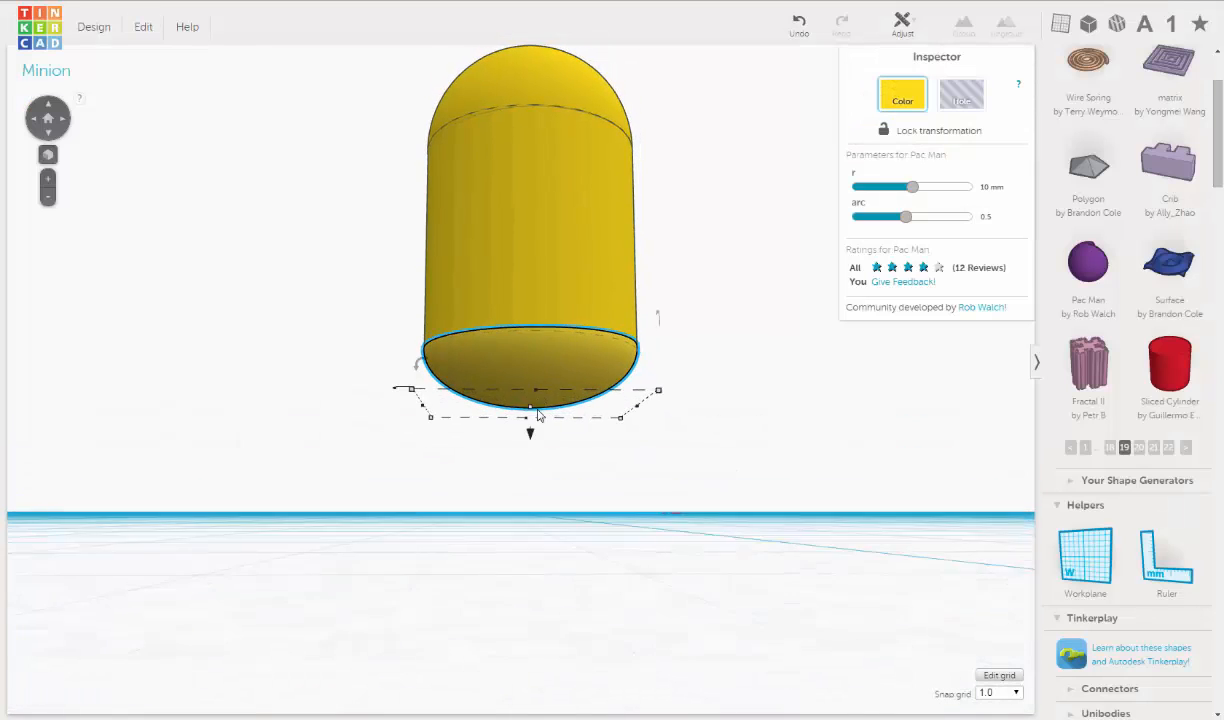
mouse_move(531, 409)
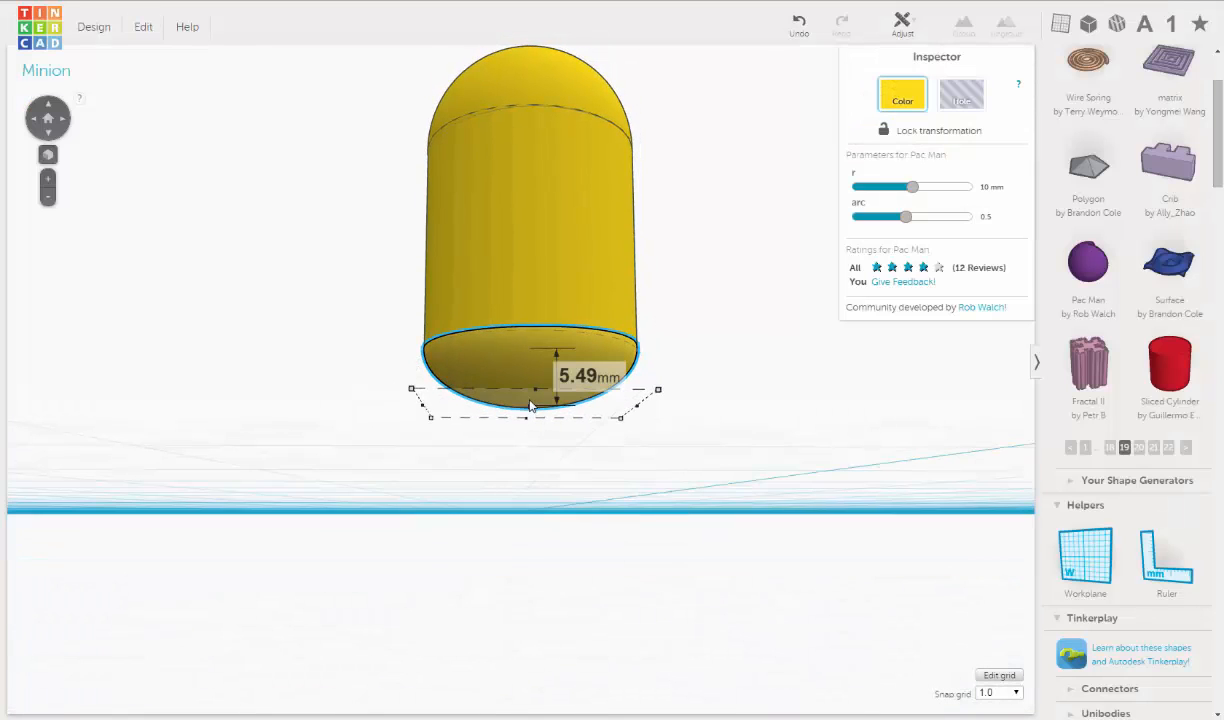
drag(530, 400, 530, 396)
right_drag(573, 422, 573, 466)
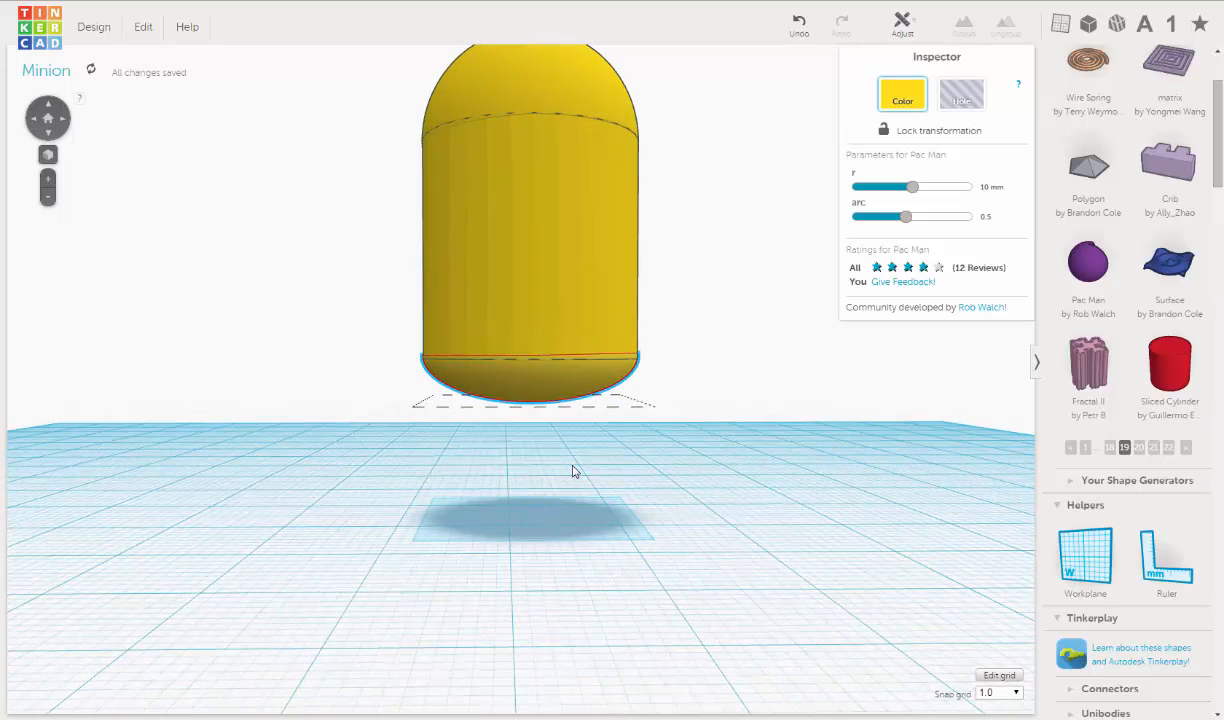
scroll(746, 425, down, 3)
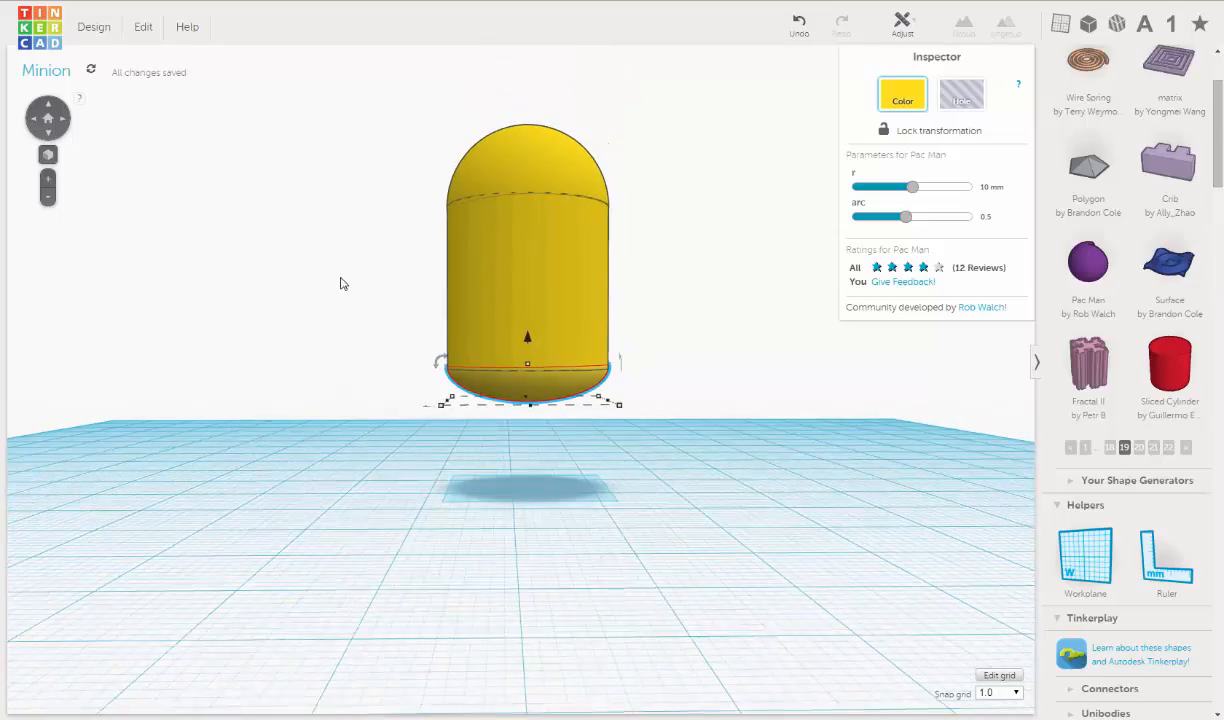
- Select the cylinder and both half spheres and group them into a single yellow body
click(352, 328)
right_drag(352, 328, 542, 393)
scroll(543, 393, down, 3)
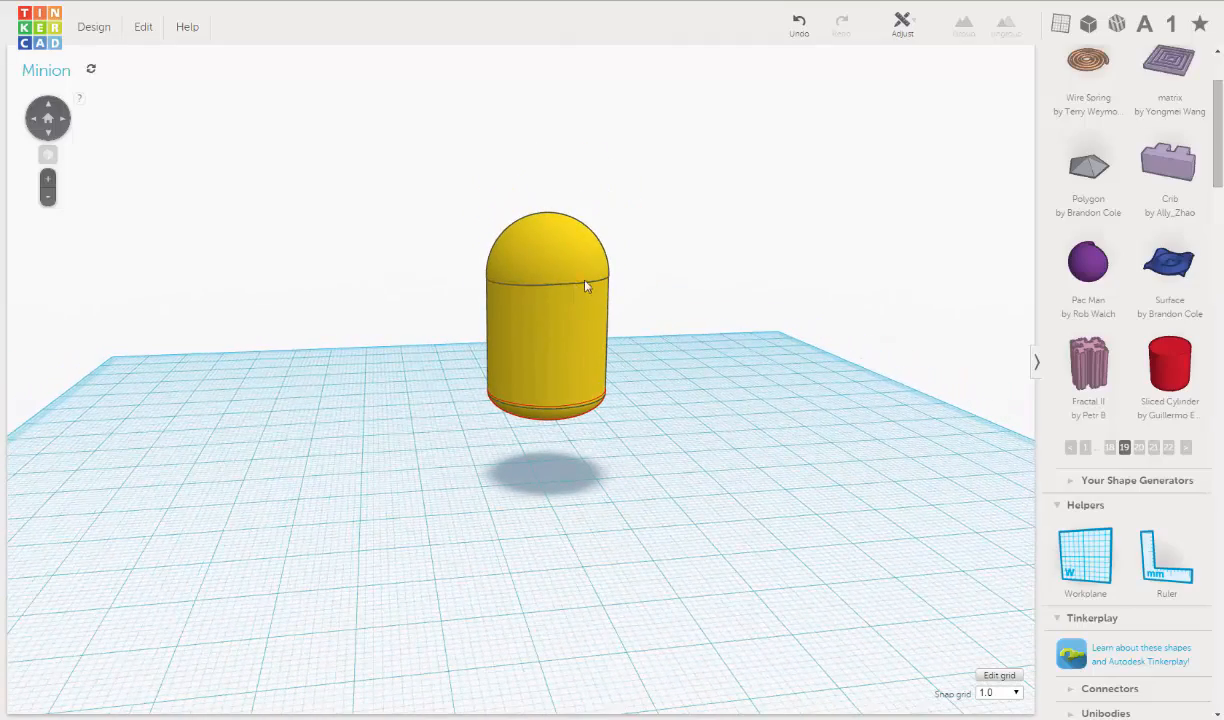
scroll(630, 376, up, 5)
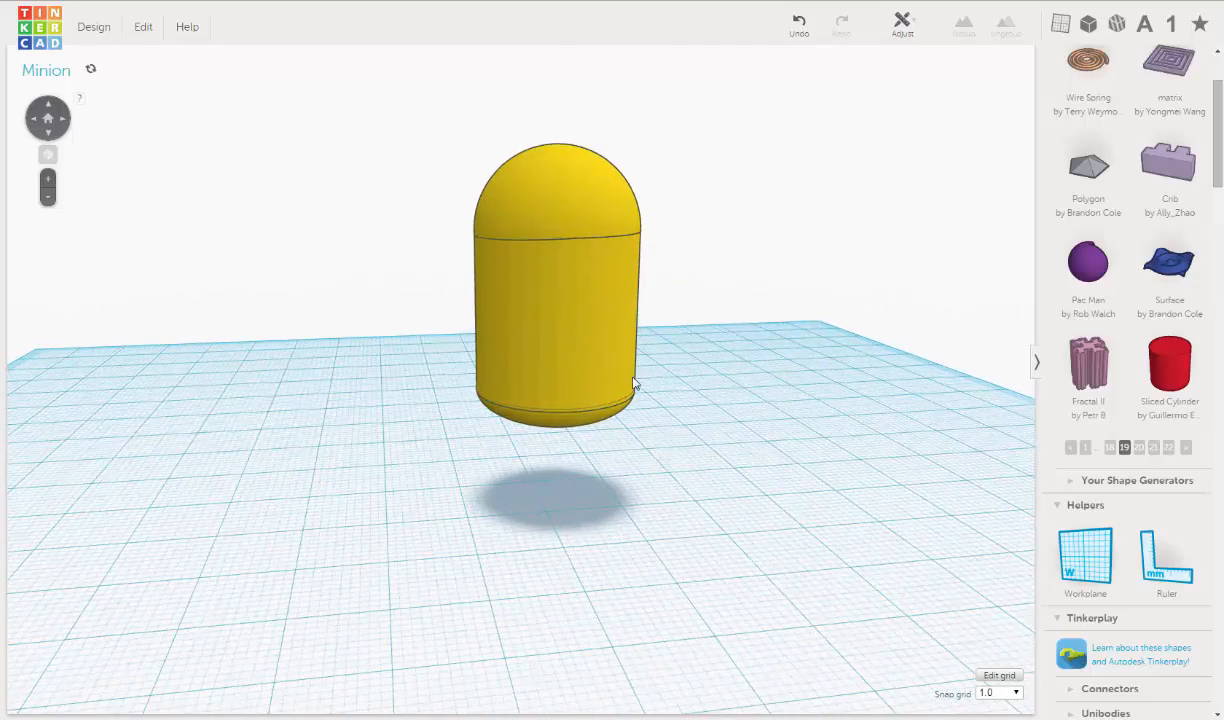
right_drag(600, 400, 613, 393)
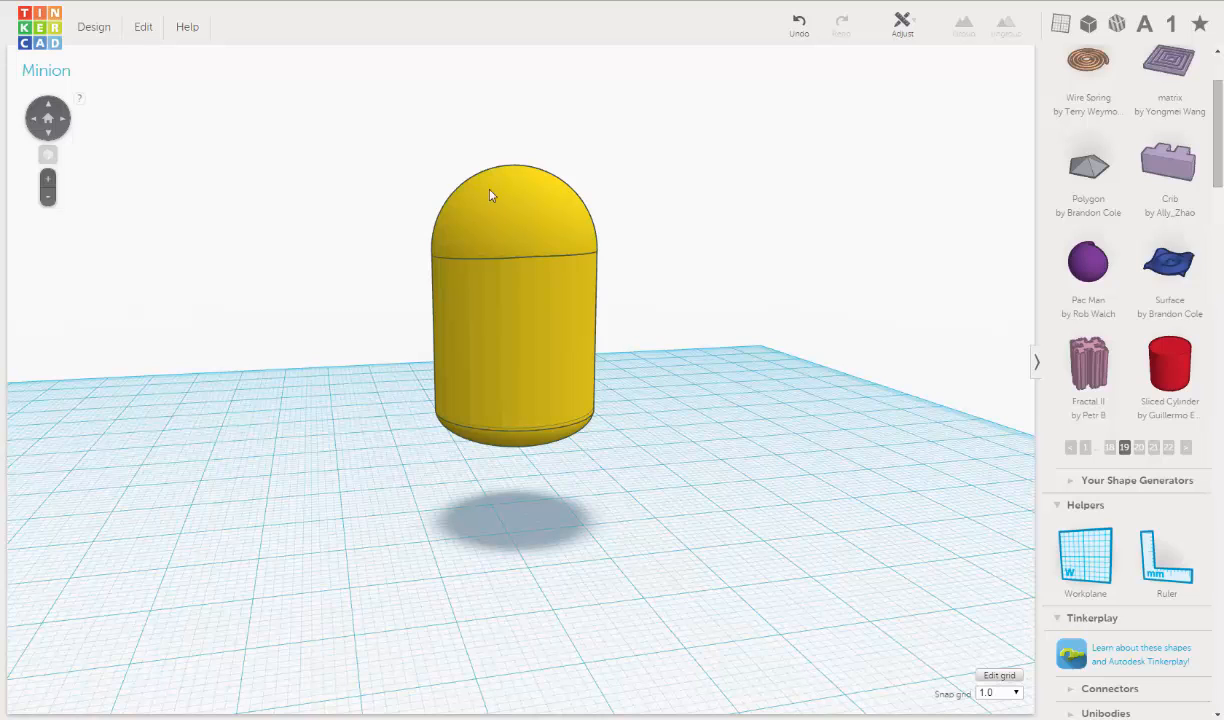
drag(424, 231, 616, 494)
right_drag(681, 467, 650, 441)
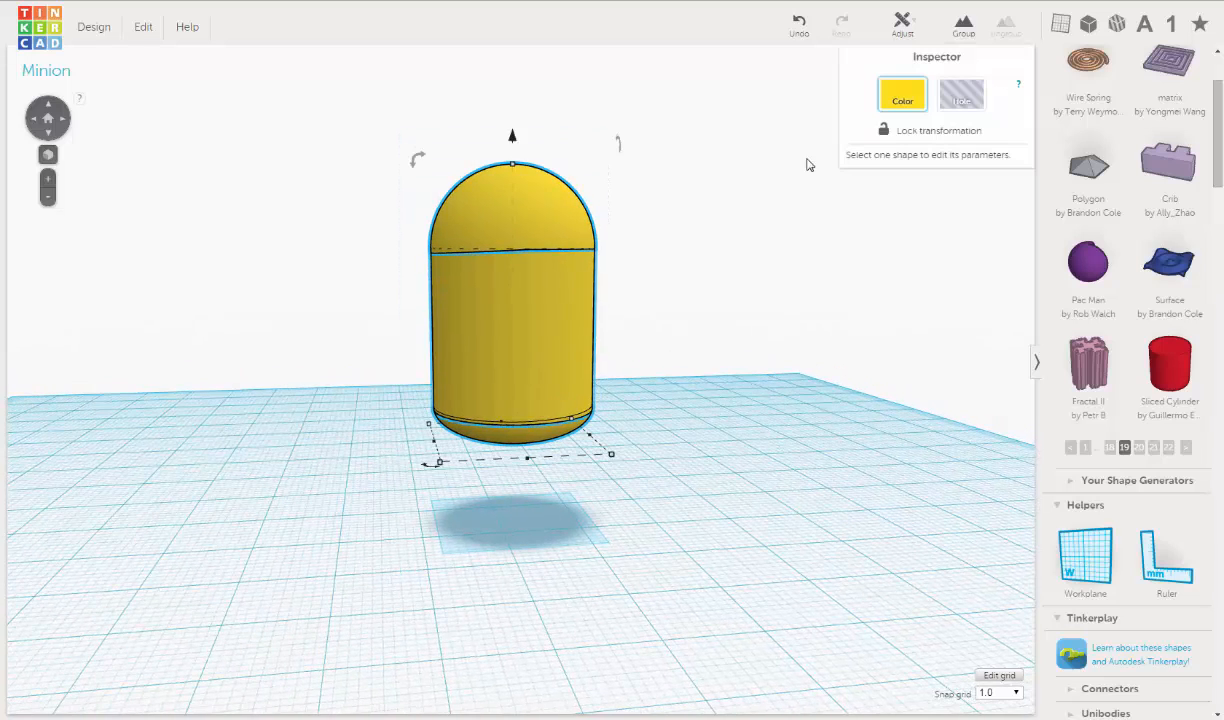
click(963, 24)
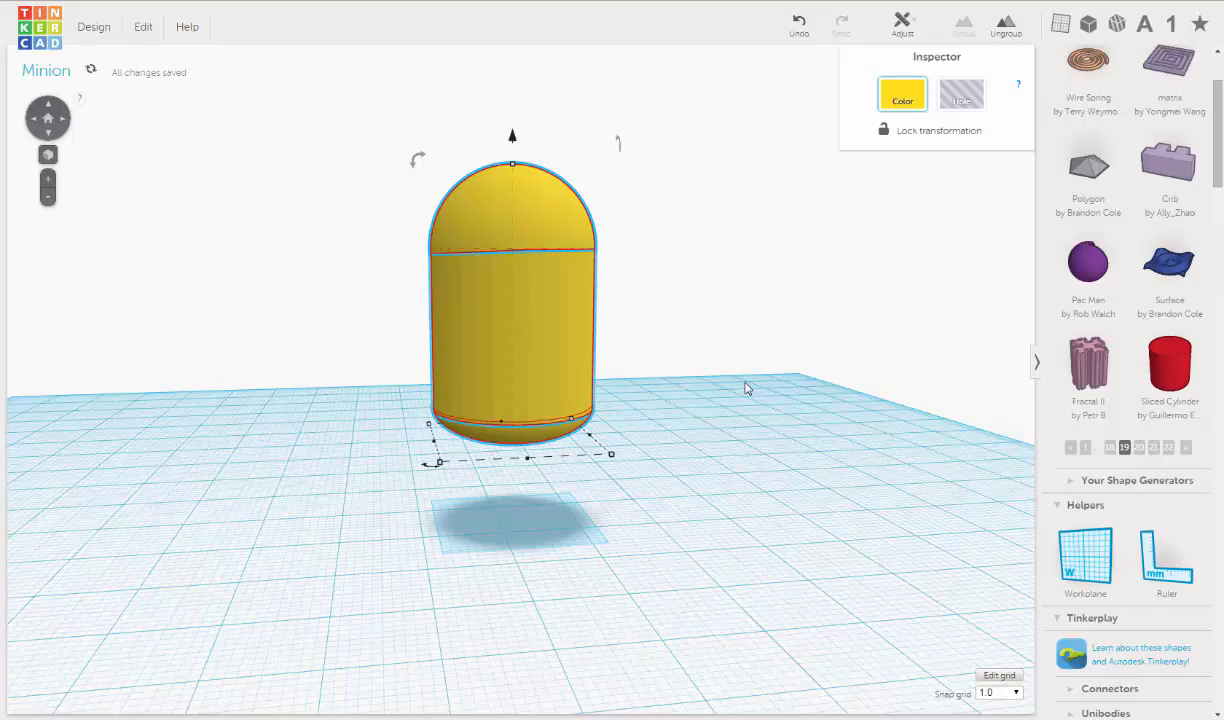
- Examine the grouped body's overall shape and the seams at its rounded ends from several angles
click(745, 388)
right_drag(500, 382, 588, 382)
scroll(560, 350, up, 5)
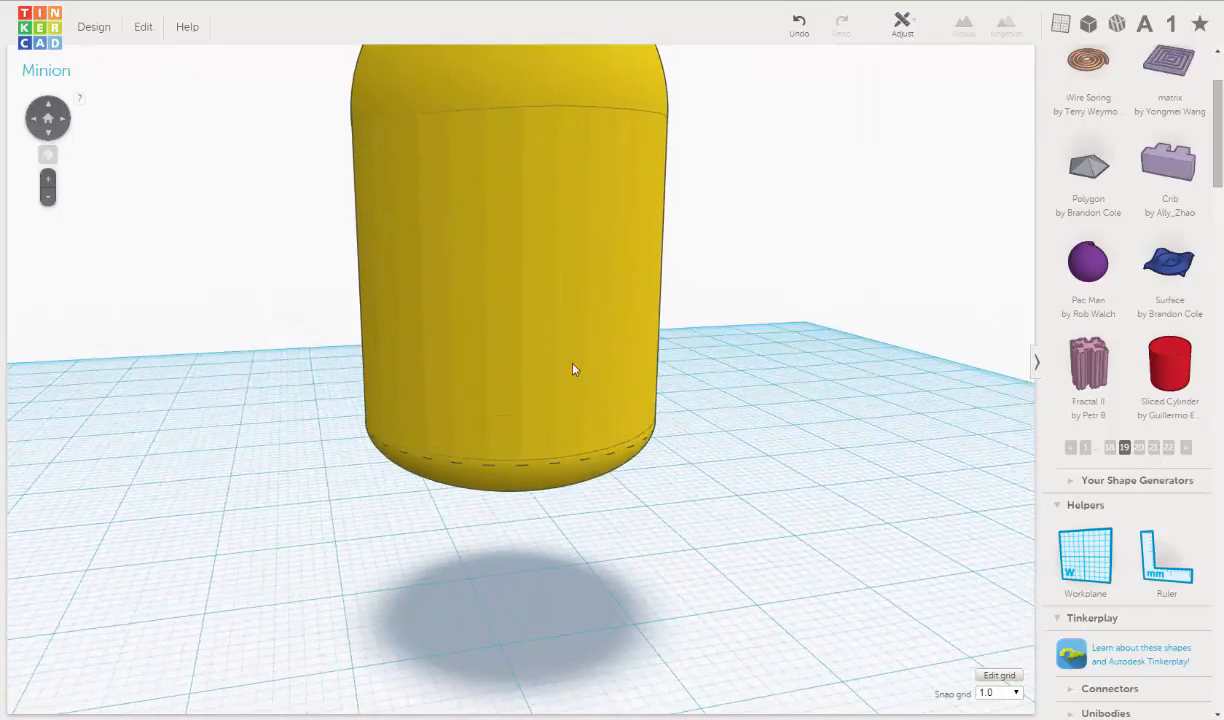
right_drag(686, 376, 591, 370)
scroll(600, 362, down, 5)
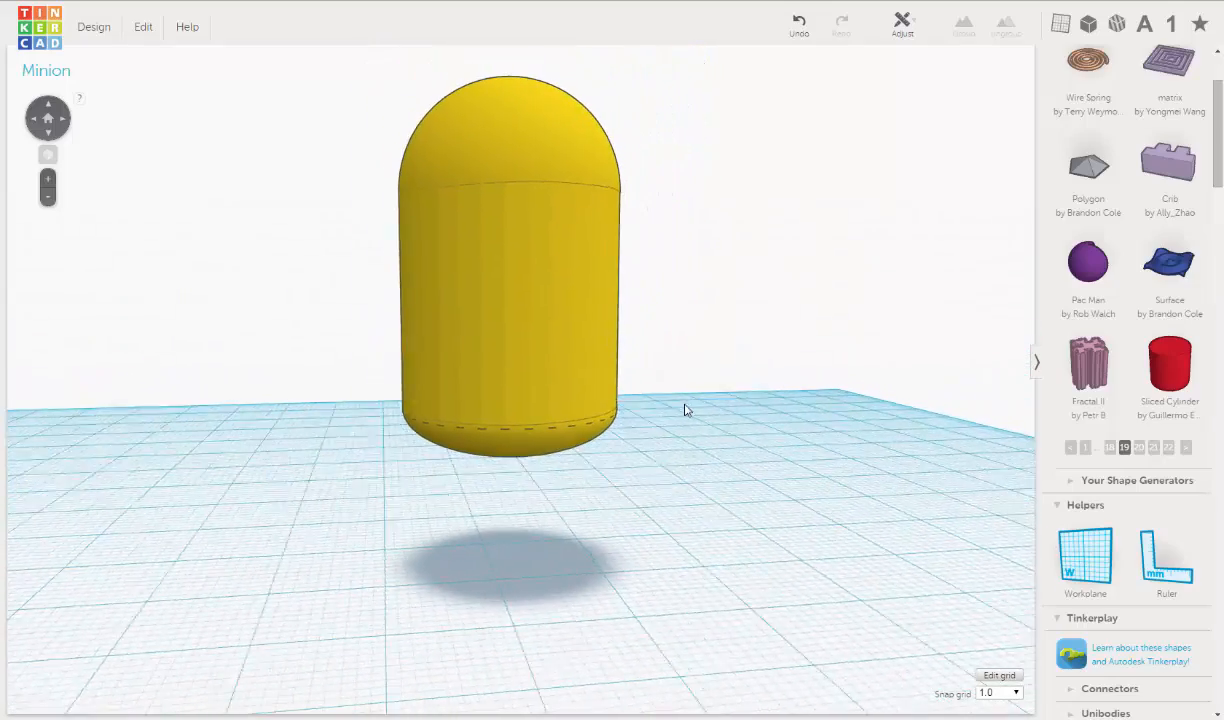
click(595, 311)
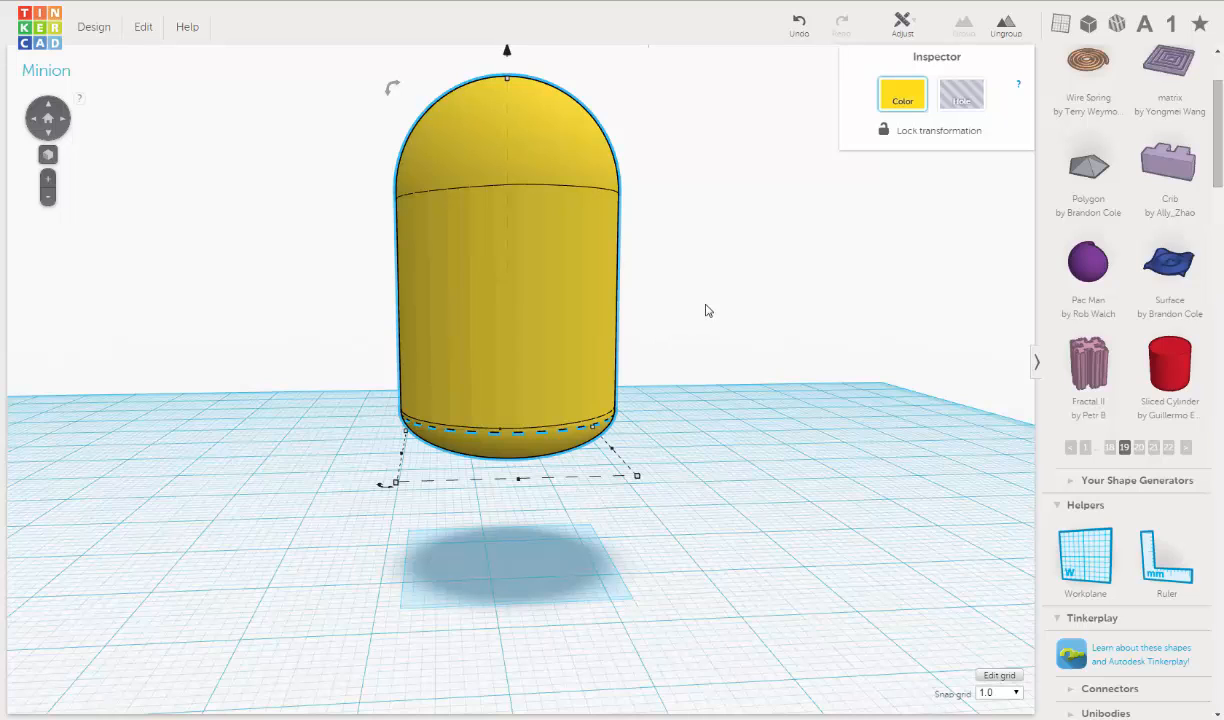
scroll(650, 310, down, 3)
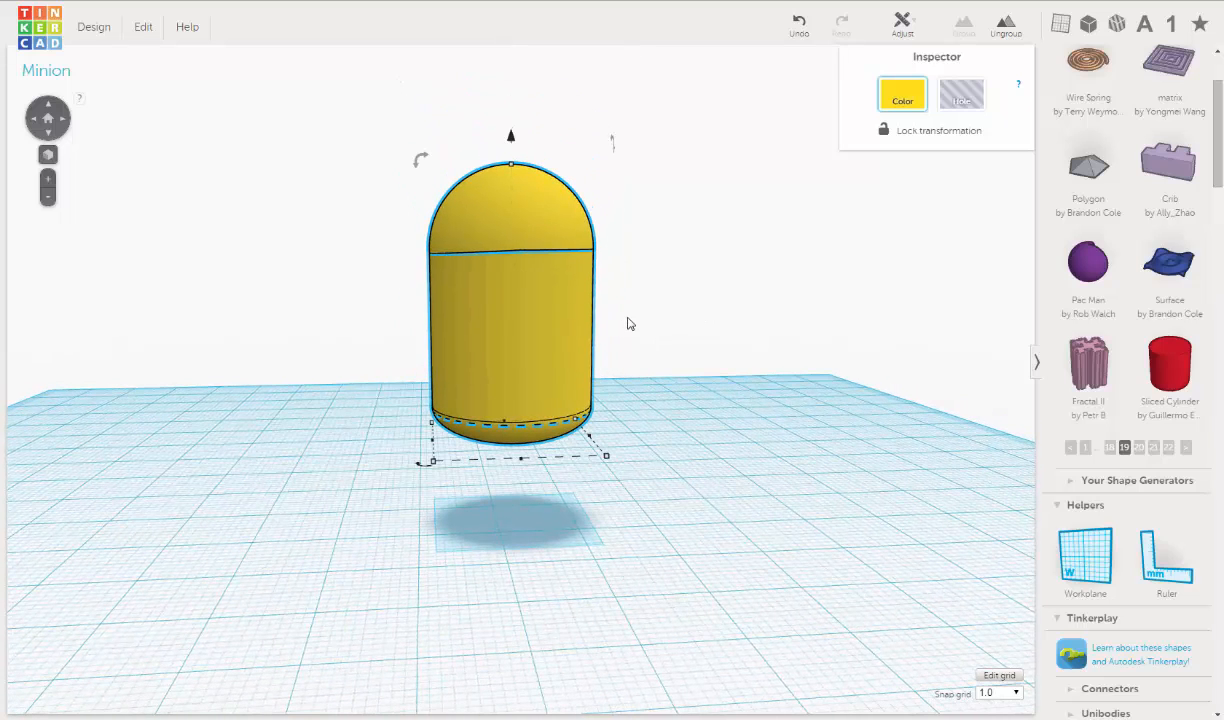
right_drag(595, 346, 639, 378)
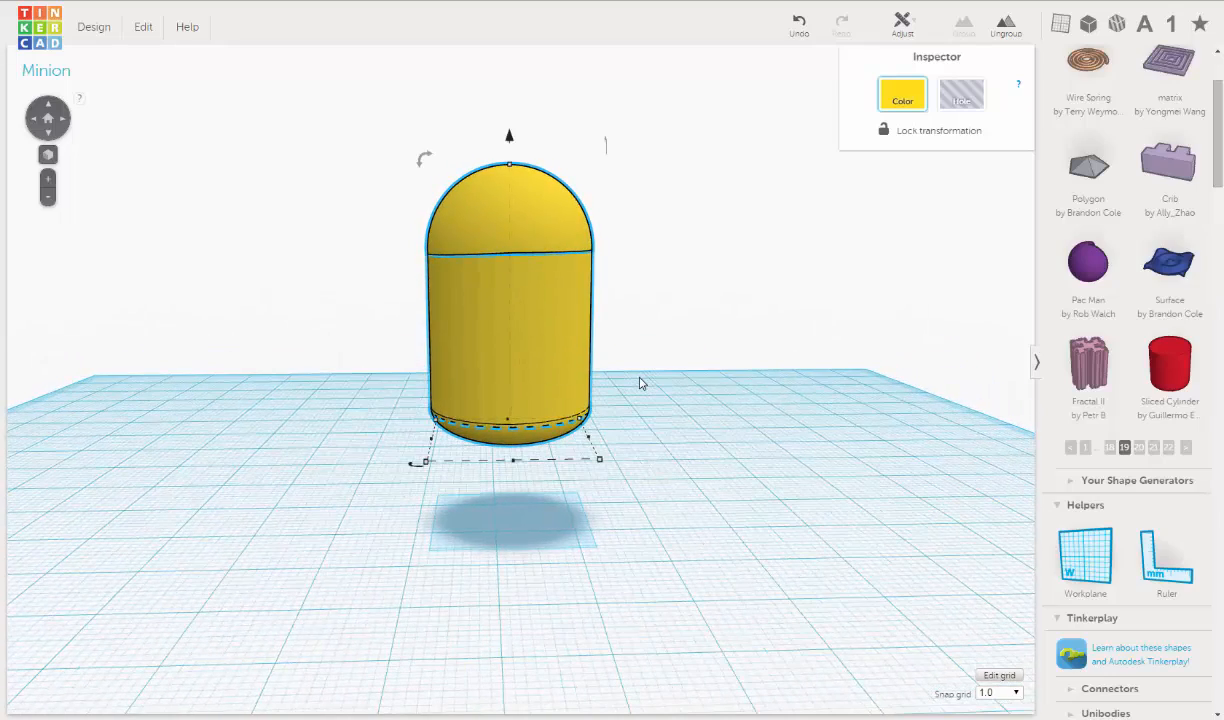